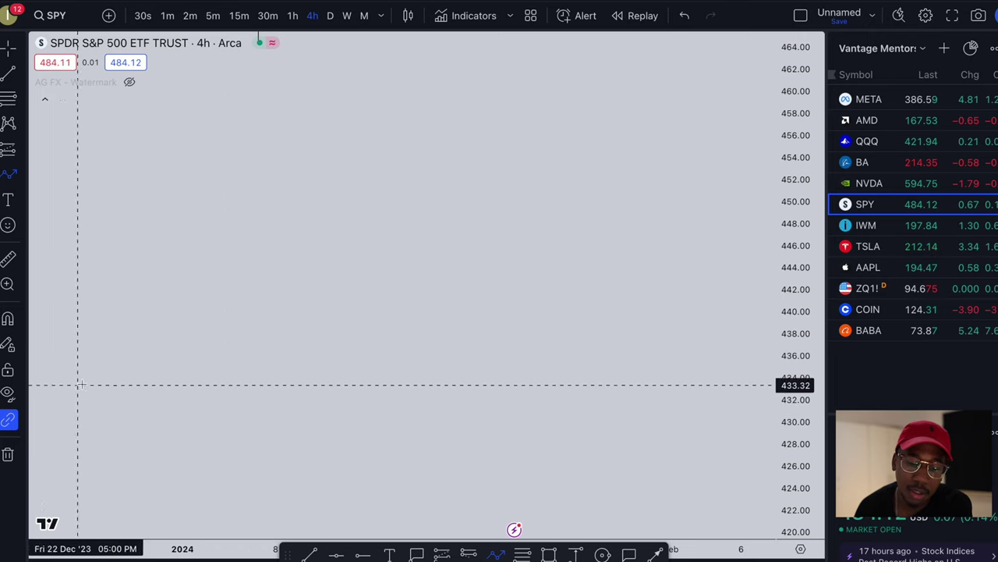
- Draw a rising zigzag path with higher highs and higher lows, from about 432.5 up to about 449
{"action": "left_click", "coordinate": [101, 394]}
{"action": "left_click", "coordinate": [147, 286]}
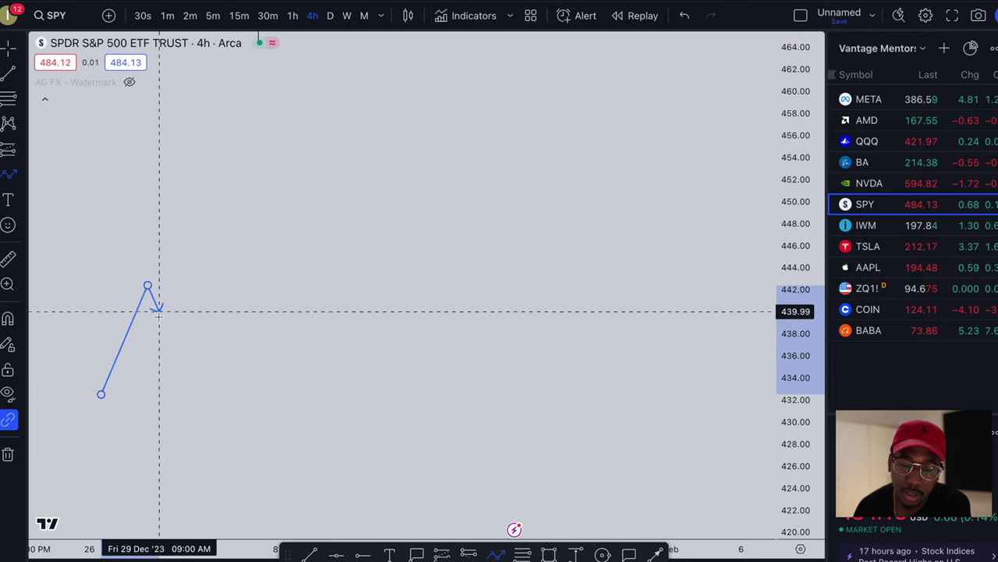
{"action": "left_click", "coordinate": [181, 365]}
{"action": "left_click", "coordinate": [228, 242]}
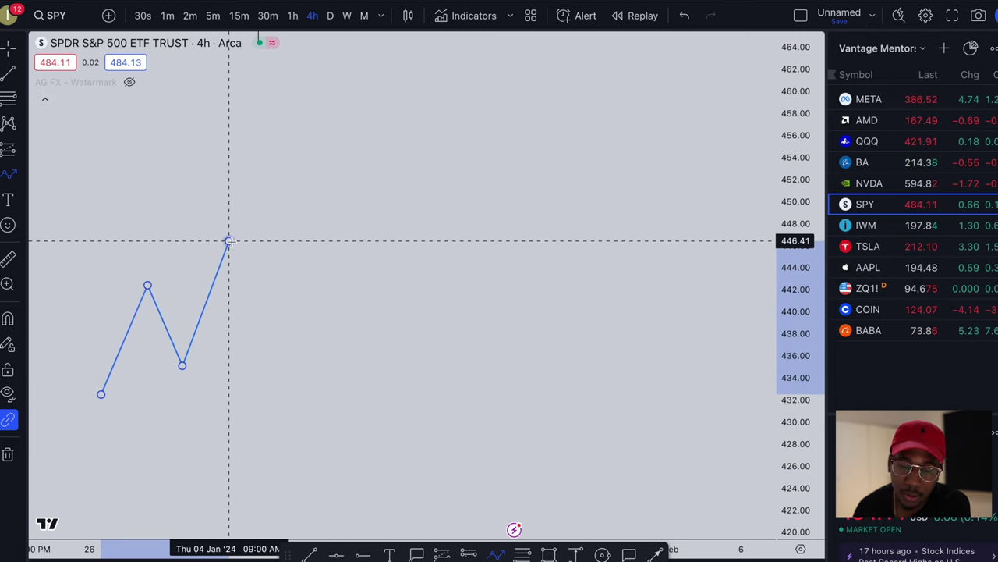
{"action": "left_click", "coordinate": [269, 336]}
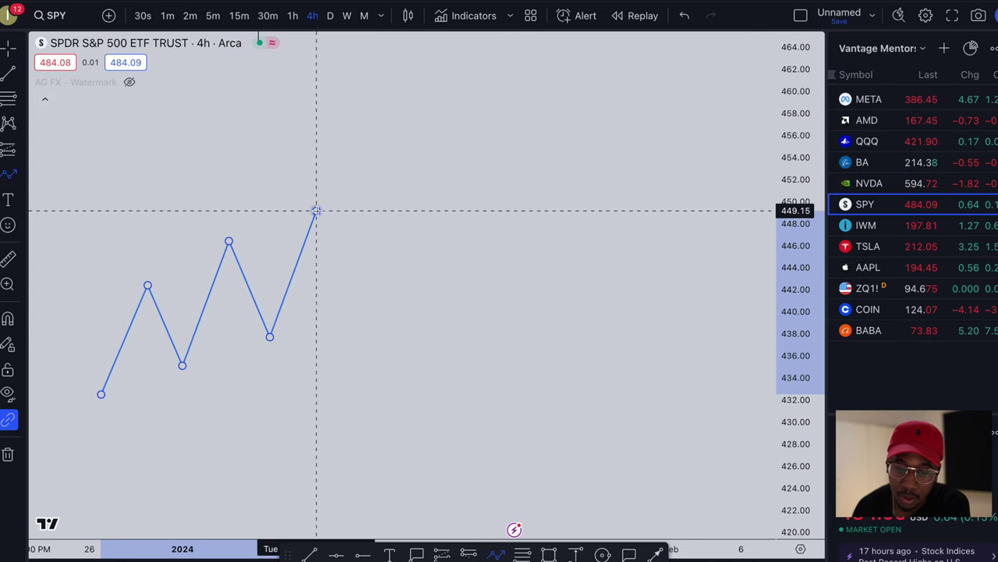
{"action": "double_click", "coordinate": [316, 212]}
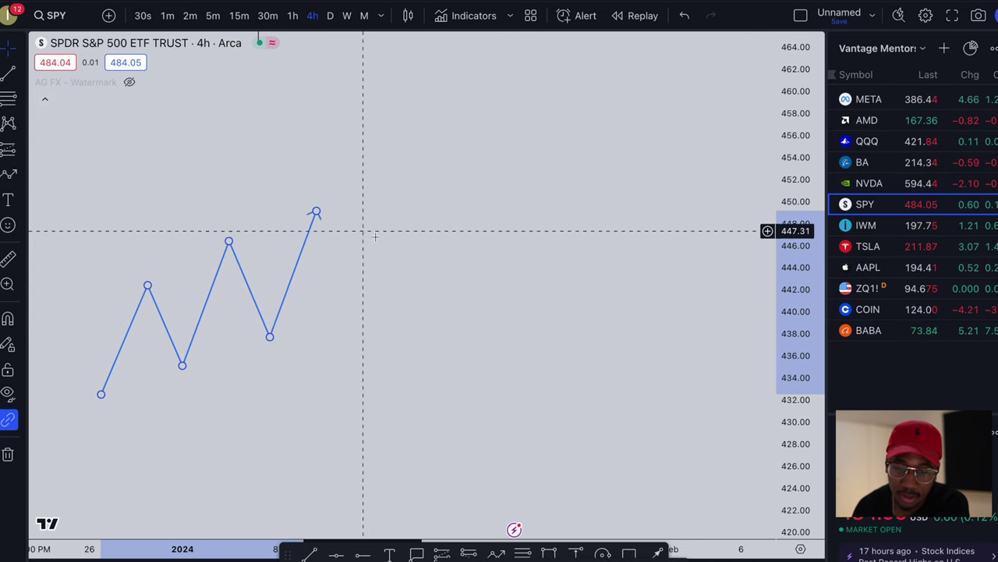
- Draw a falling zigzag path with lower highs and lower lows, from about 450 down to about 431.5
{"action": "left_click", "coordinate": [403, 205]}
{"action": "left_click", "coordinate": [433, 351]}
{"action": "left_click", "coordinate": [474, 222]}
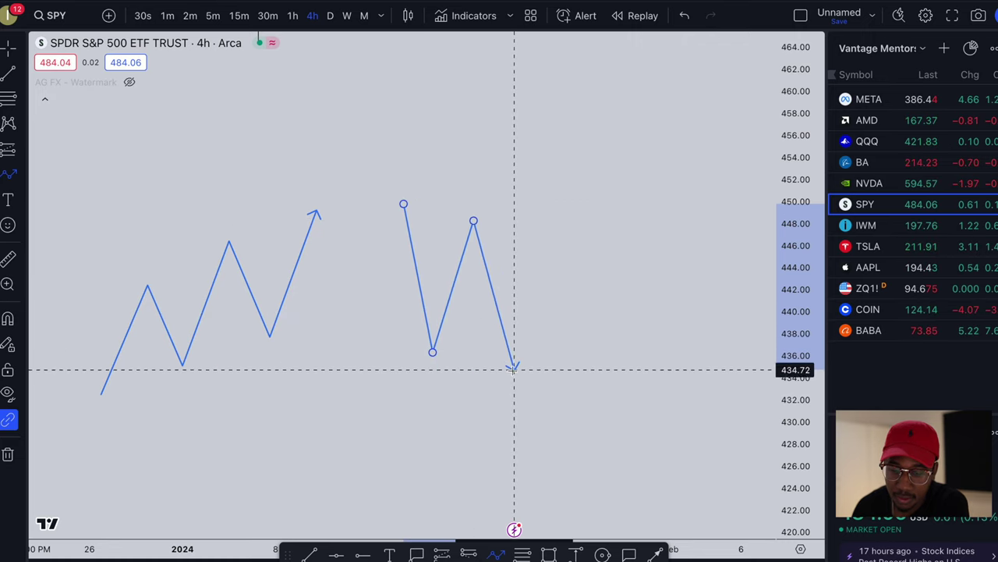
{"action": "left_click", "coordinate": [519, 394]}
{"action": "left_click", "coordinate": [543, 252]}
{"action": "double_click", "coordinate": [583, 404]}
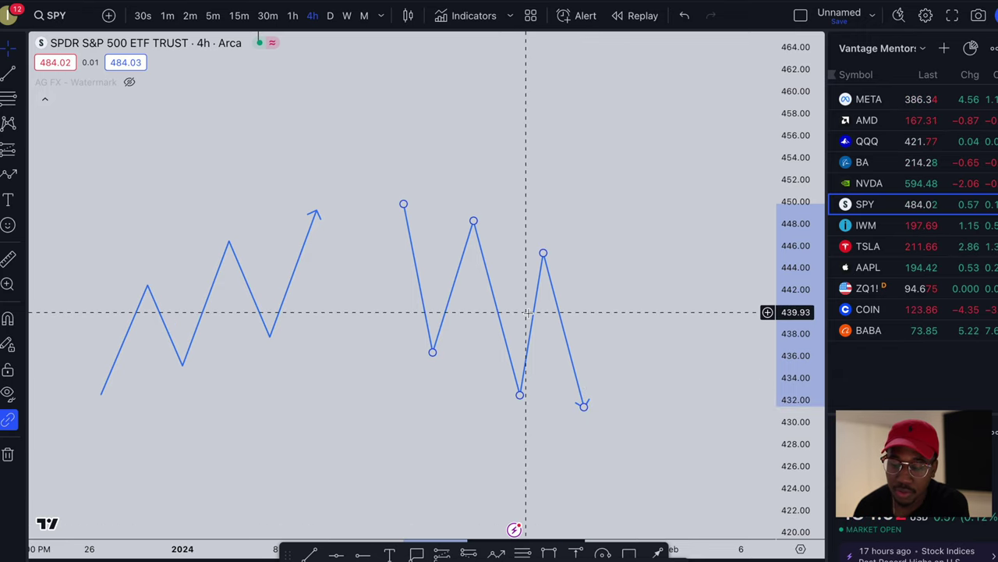
- Connect the rising path's end to the falling path's start with a zigzag path peaking at about 453.5 and 454.5
{"action": "left_click", "coordinate": [494, 346]}
{"action": "left_click", "coordinate": [9, 174]}
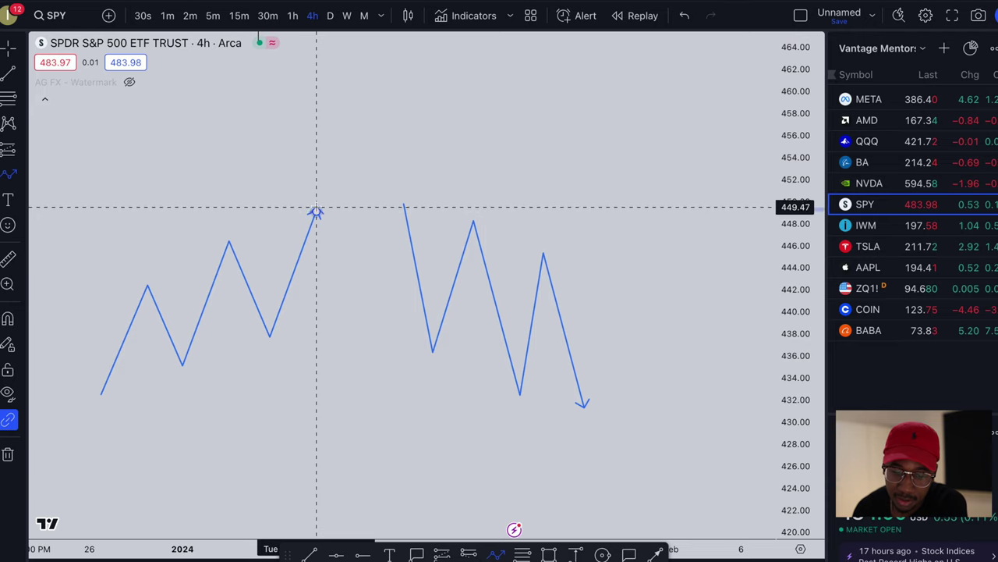
{"action": "left_click", "coordinate": [316, 210]}
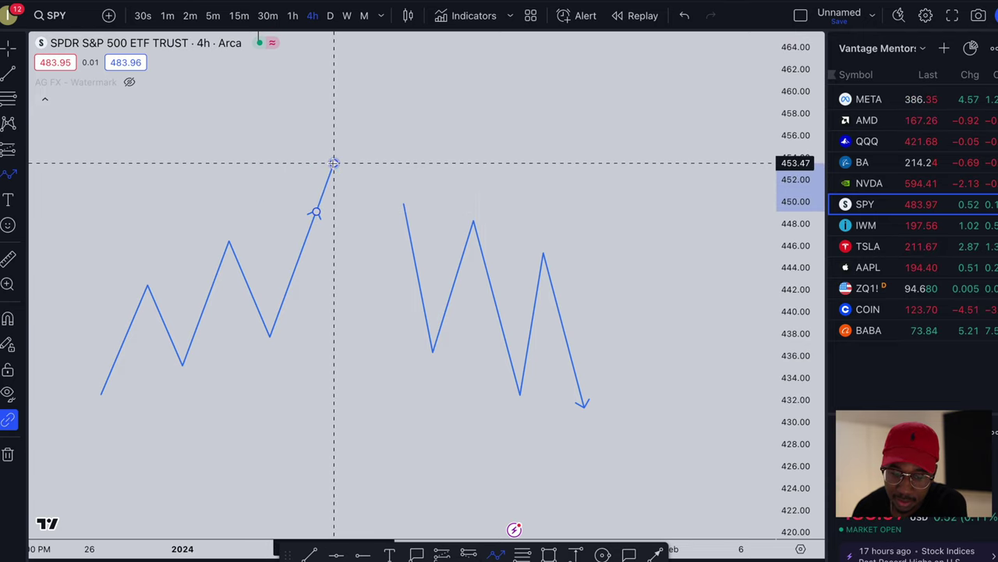
{"action": "left_click", "coordinate": [334, 163]}
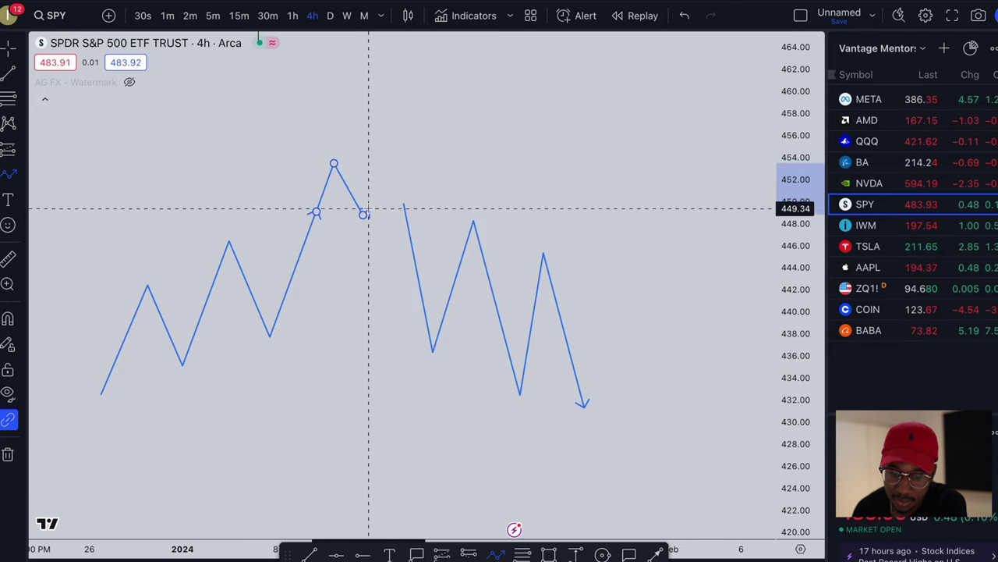
{"action": "left_click", "coordinate": [398, 153]}
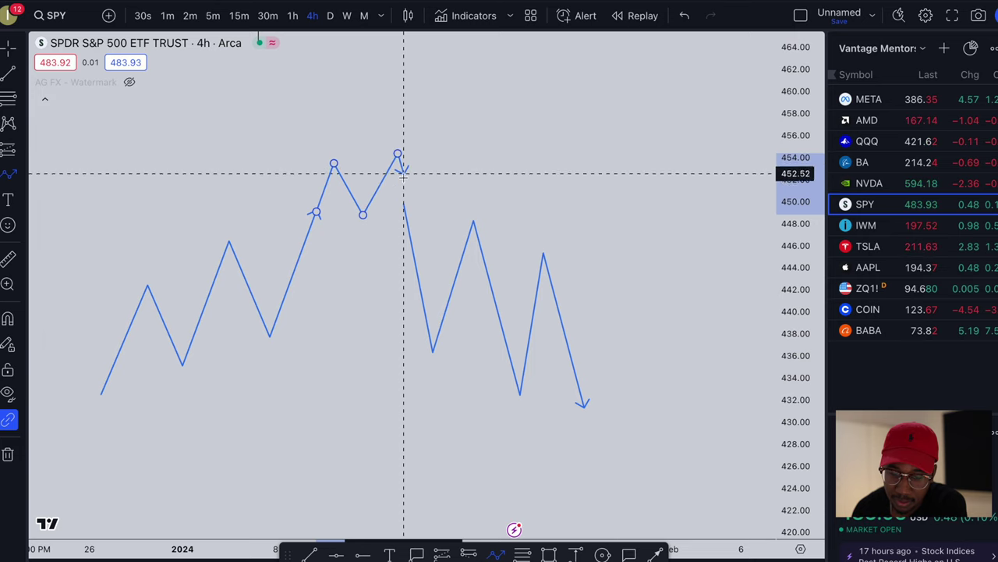
{"action": "double_click", "coordinate": [404, 204]}
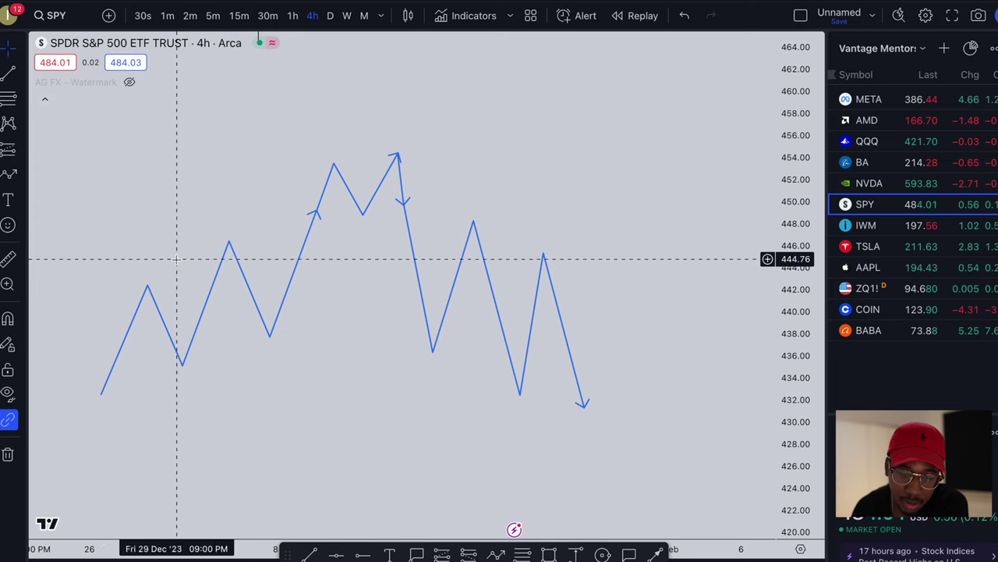
- Draw a horizontal trend line from each of the three highs to the rising leg that breaks it, at about 442.4, 446.4 and 453.5
{"action": "left_click", "coordinate": [147, 286]}
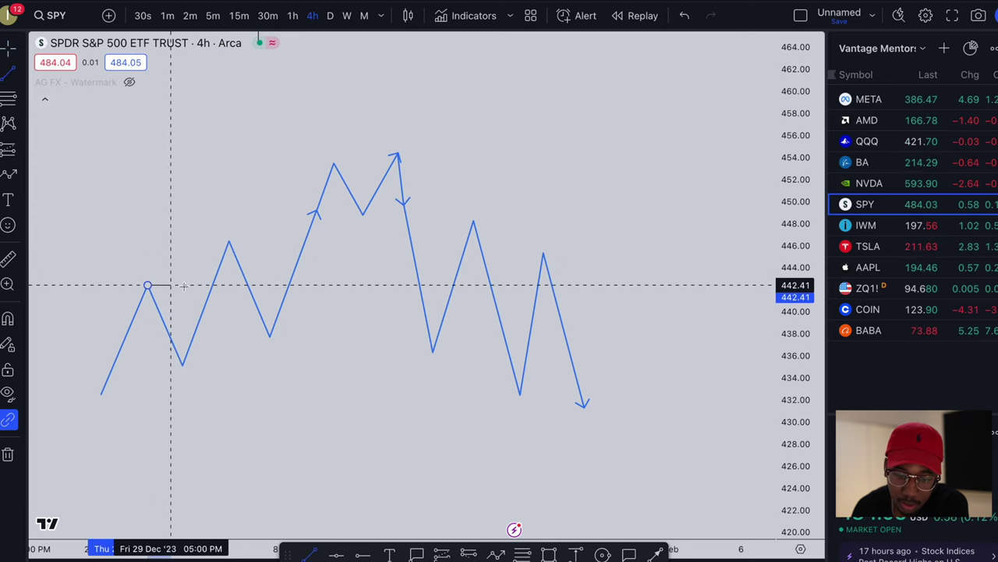
{"action": "left_click", "coordinate": [212, 284]}
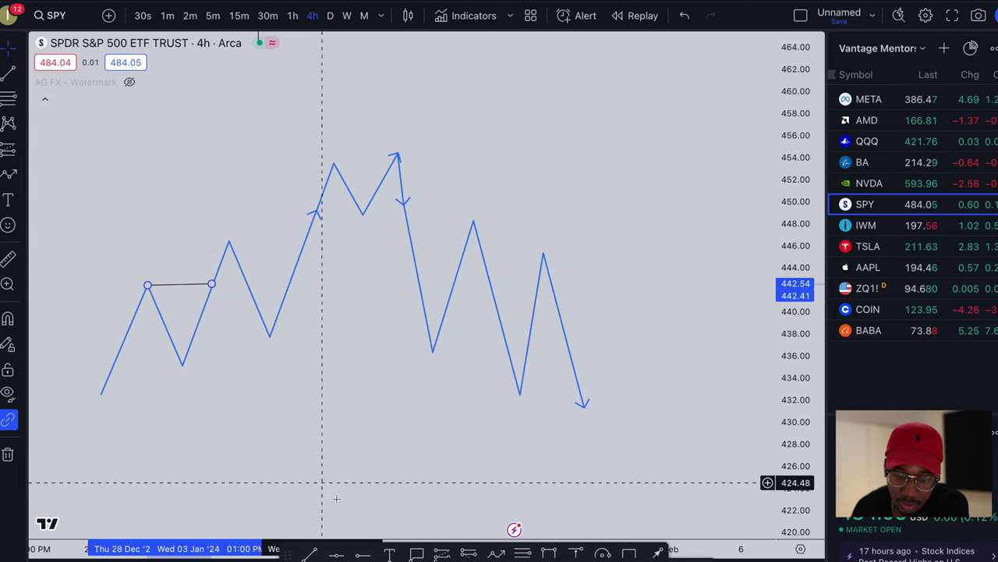
{"action": "left_click", "coordinate": [6, 74]}
{"action": "left_click", "coordinate": [234, 241]}
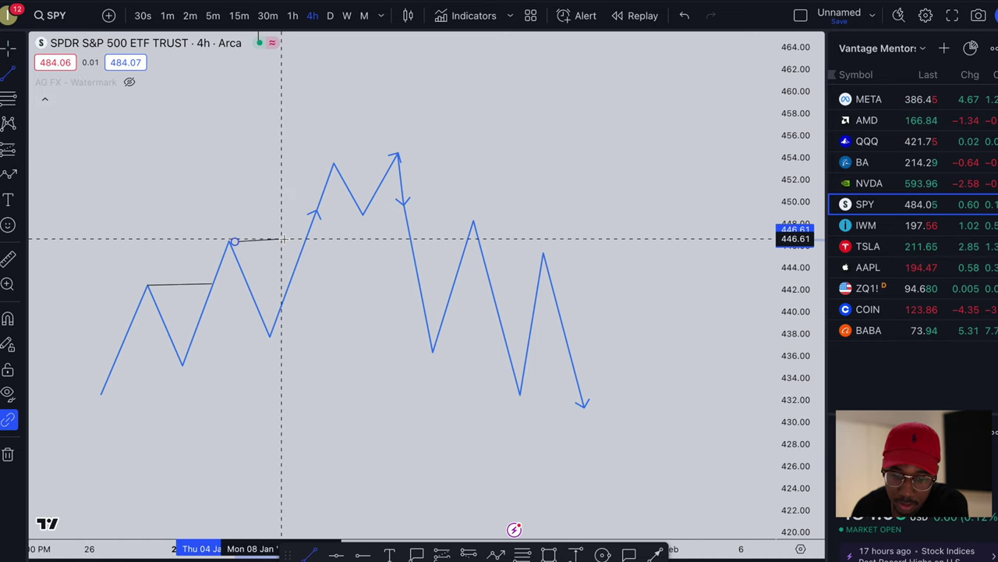
{"action": "left_click", "coordinate": [304, 242]}
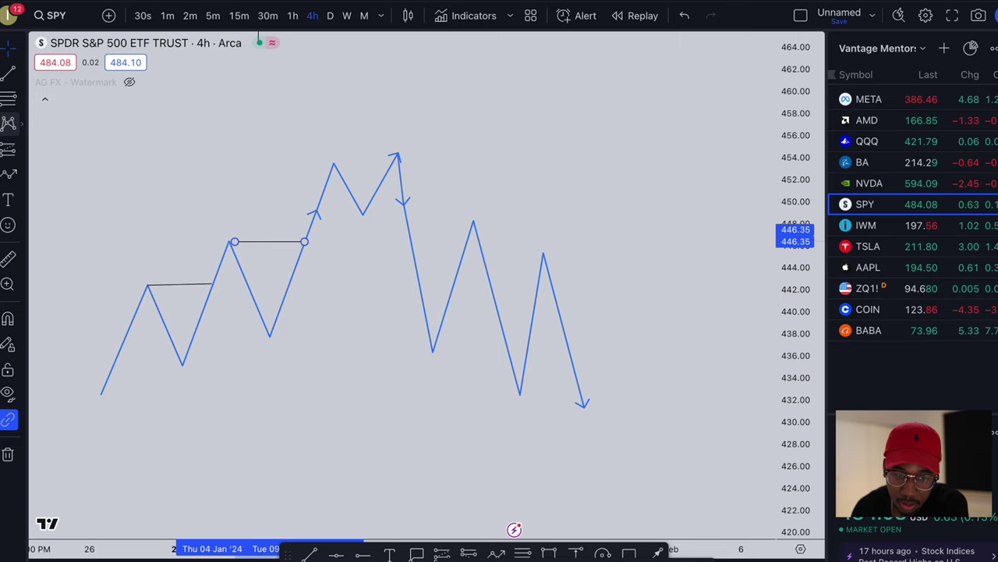
{"action": "left_click", "coordinate": [6, 74]}
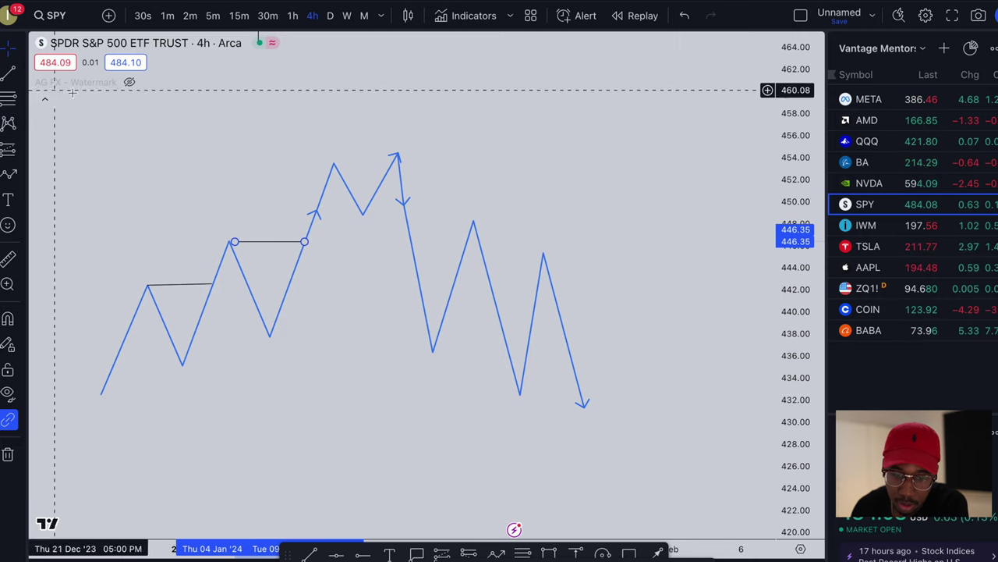
{"action": "left_click", "coordinate": [334, 164]}
{"action": "left_click", "coordinate": [397, 160]}
- Draw horizontal trend lines from the falling path's two lows, at about 436.5 and 432.5, to the legs that break them
{"action": "left_click", "coordinate": [432, 349]}
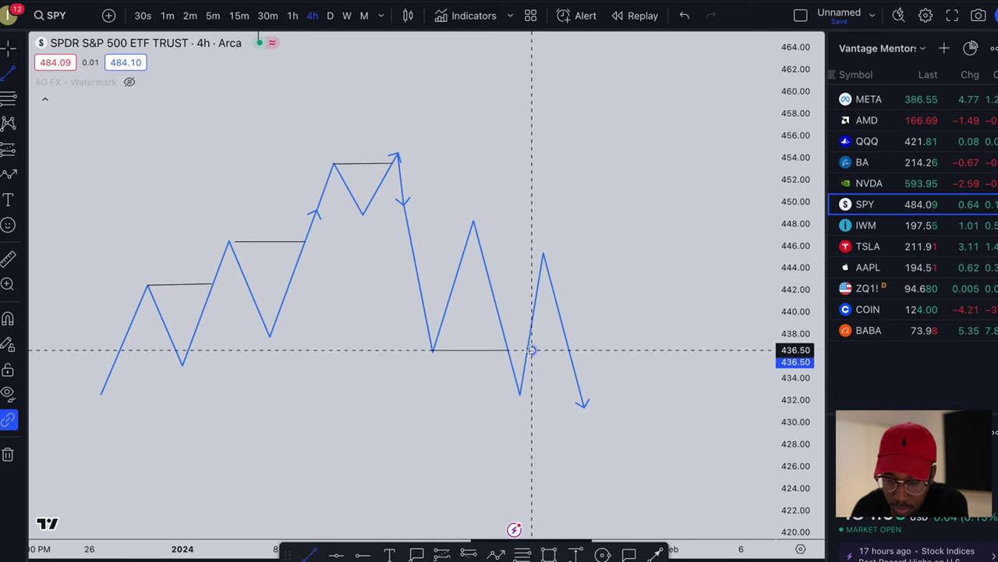
{"action": "left_click", "coordinate": [519, 394]}
{"action": "left_click", "coordinate": [585, 394]}
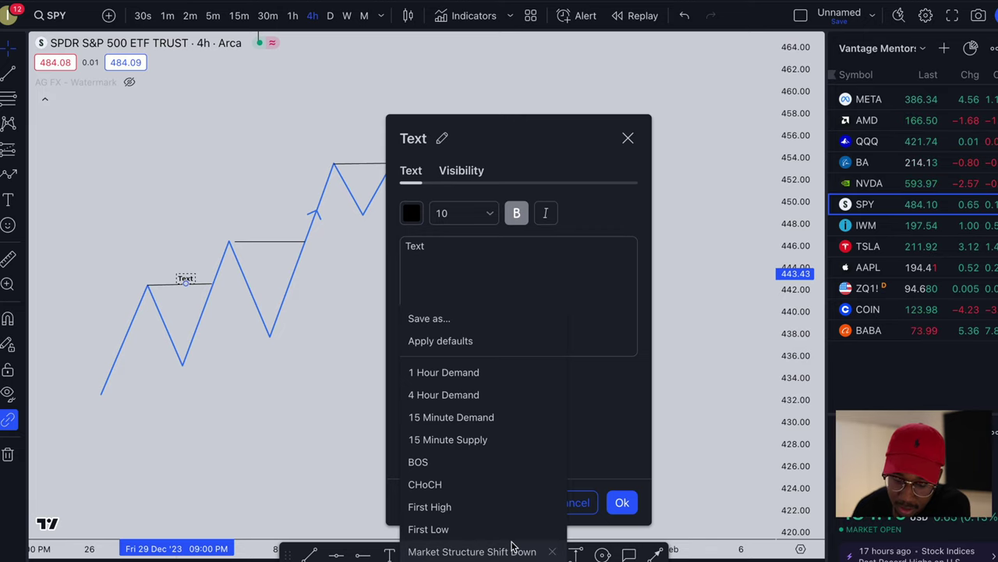
- Label the first high's line with the SB+ text template and place copies of the label above the other two high lines
{"action": "left_click", "coordinate": [457, 557]}
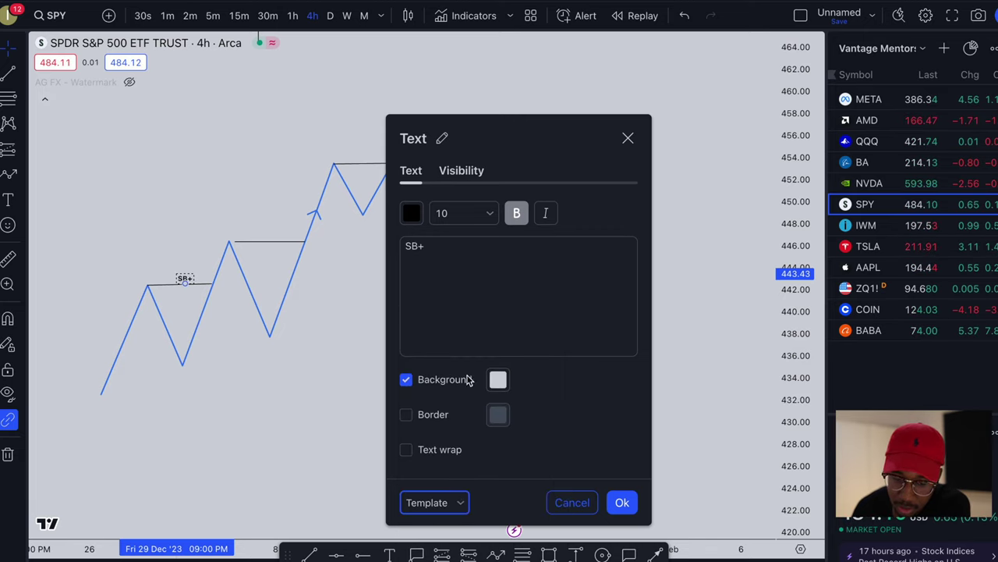
{"action": "left_click", "coordinate": [608, 502]}
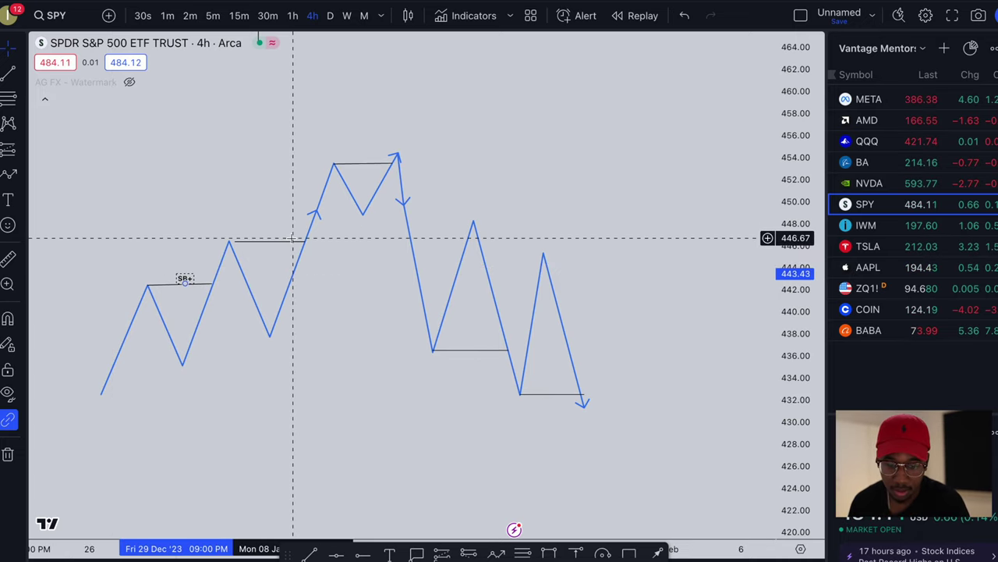
{"action": "key", "text": "super+v"}
{"action": "left_click_drag", "start_coordinate": [184, 250], "coordinate": [272, 233]}
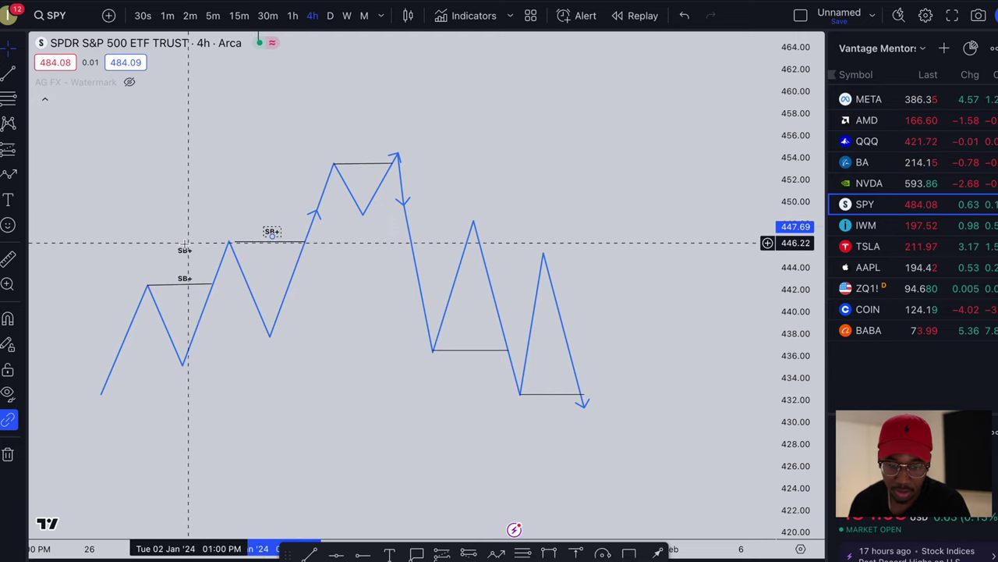
{"action": "left_click_drag", "start_coordinate": [187, 251], "coordinate": [359, 159]}
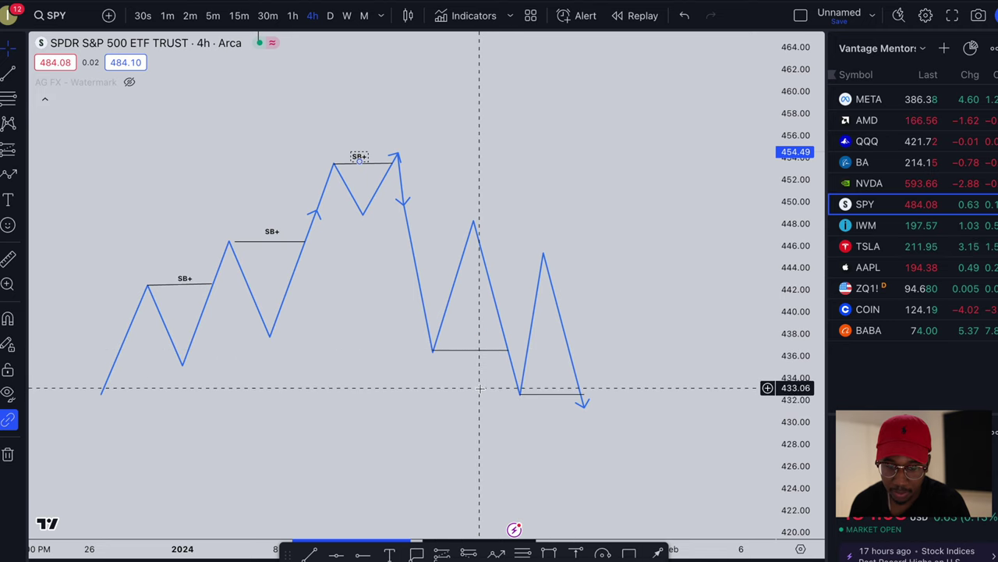
- Draw a line from the second higher low at about 438 to the falling leg and label it MSS- using the text template
{"action": "left_click", "coordinate": [13, 74]}
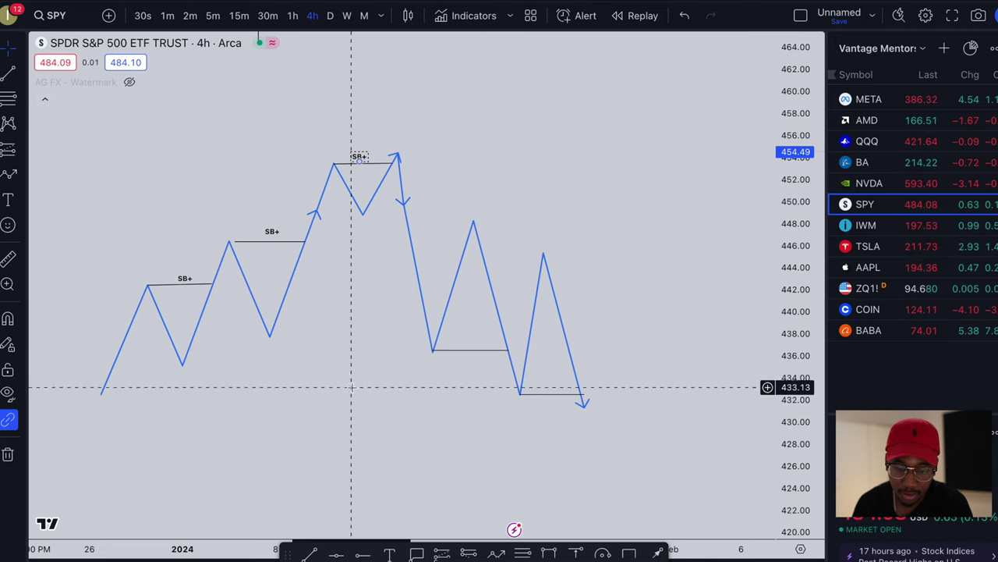
{"action": "left_click", "coordinate": [269, 336]}
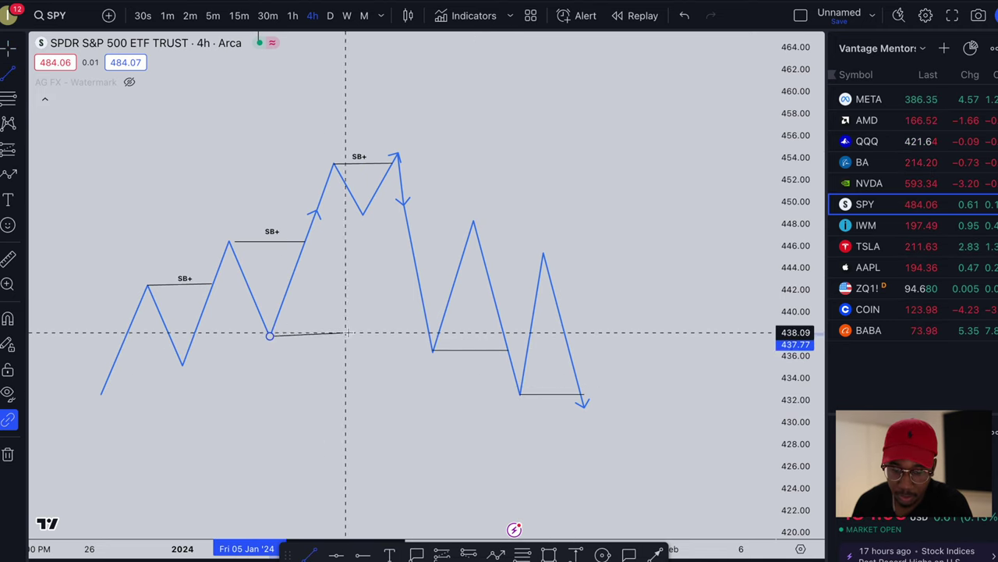
{"action": "left_click", "coordinate": [426, 334]}
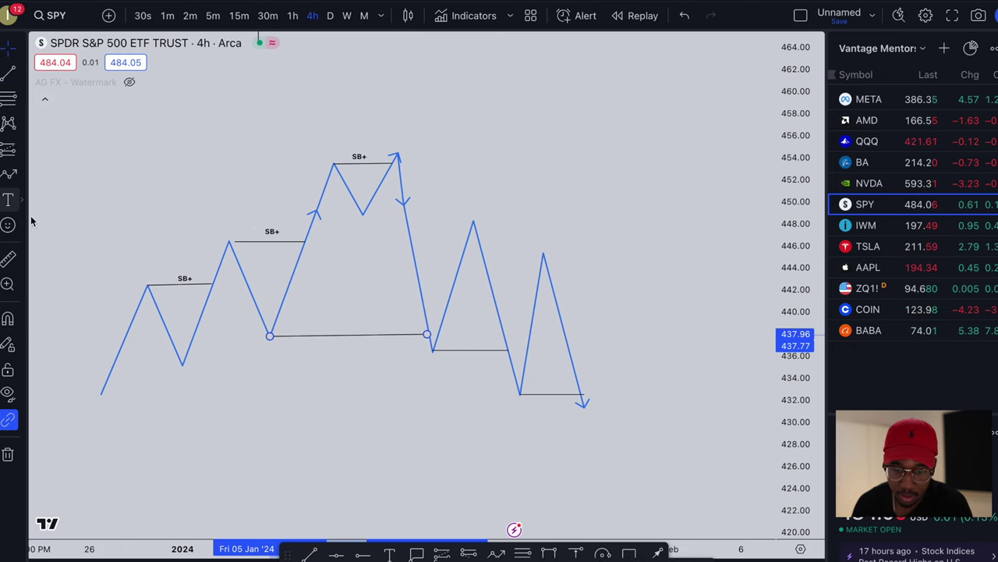
{"action": "left_click", "coordinate": [9, 201]}
{"action": "left_click", "coordinate": [358, 329]}
{"action": "left_click", "coordinate": [442, 504]}
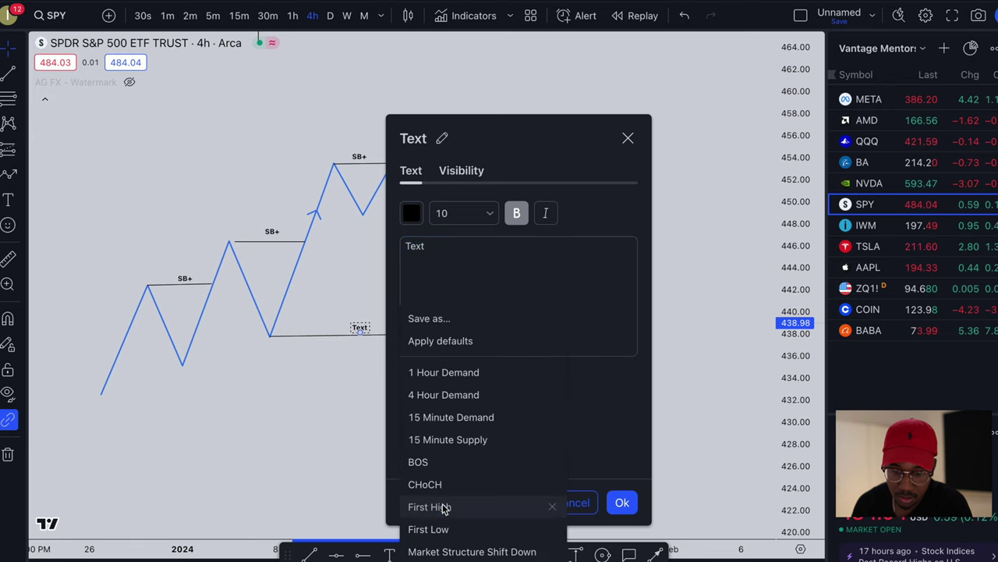
{"action": "left_click", "coordinate": [472, 551]}
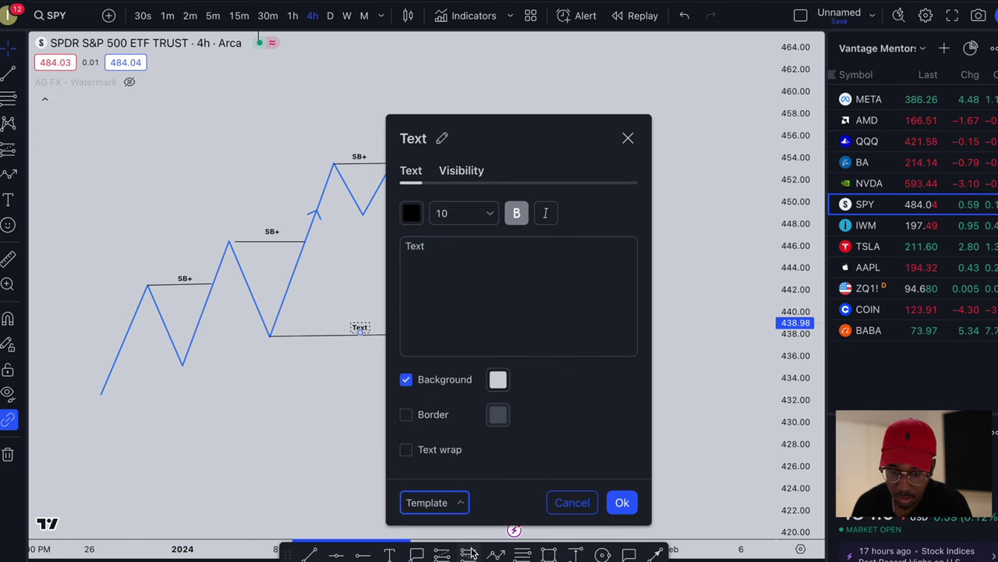
{"action": "left_click", "coordinate": [623, 503]}
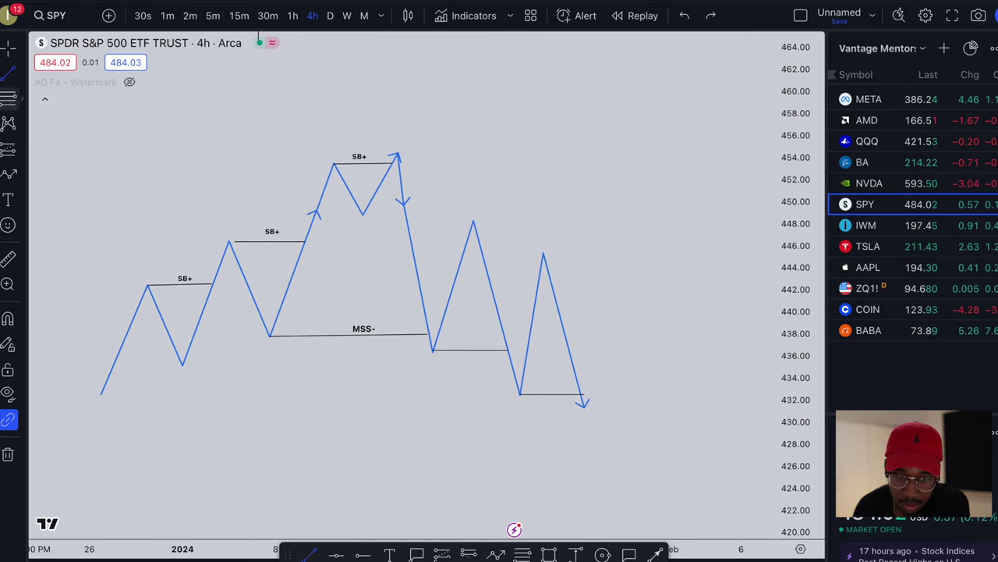
- Label the falling path's first low line SB- using the text template and place a copy above the second low line
{"action": "left_click", "coordinate": [390, 554]}
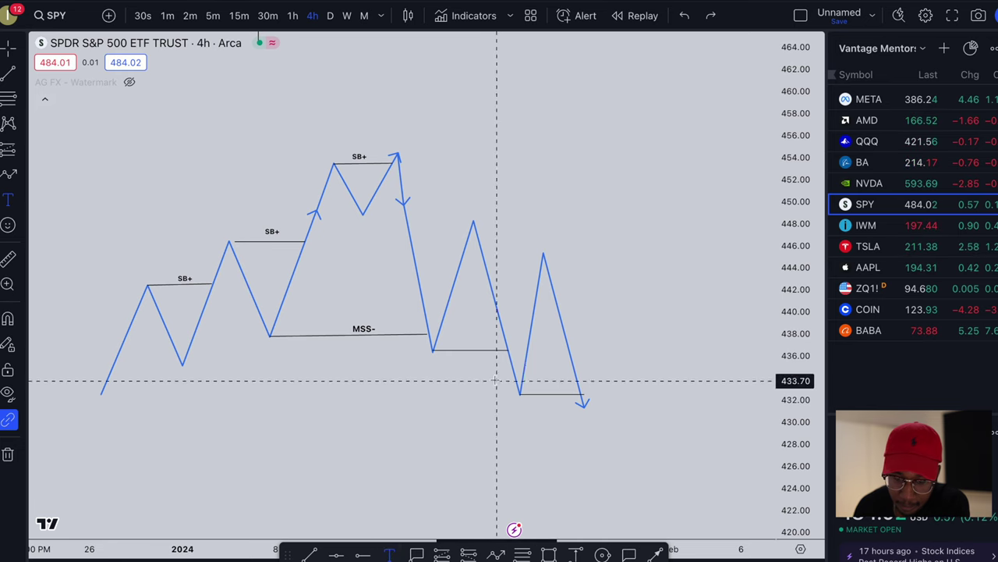
{"action": "left_click", "coordinate": [479, 331]}
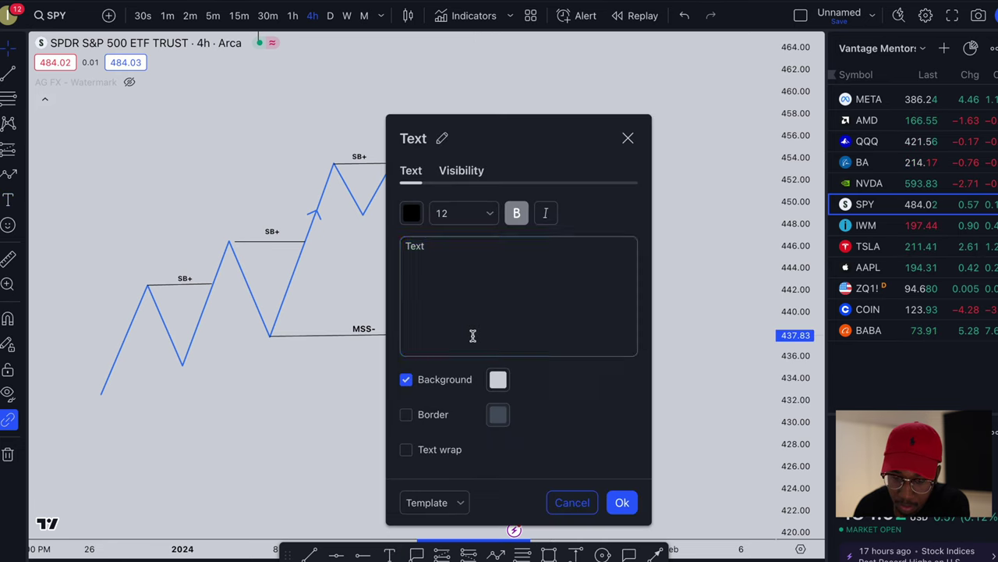
{"action": "left_click", "coordinate": [428, 502]}
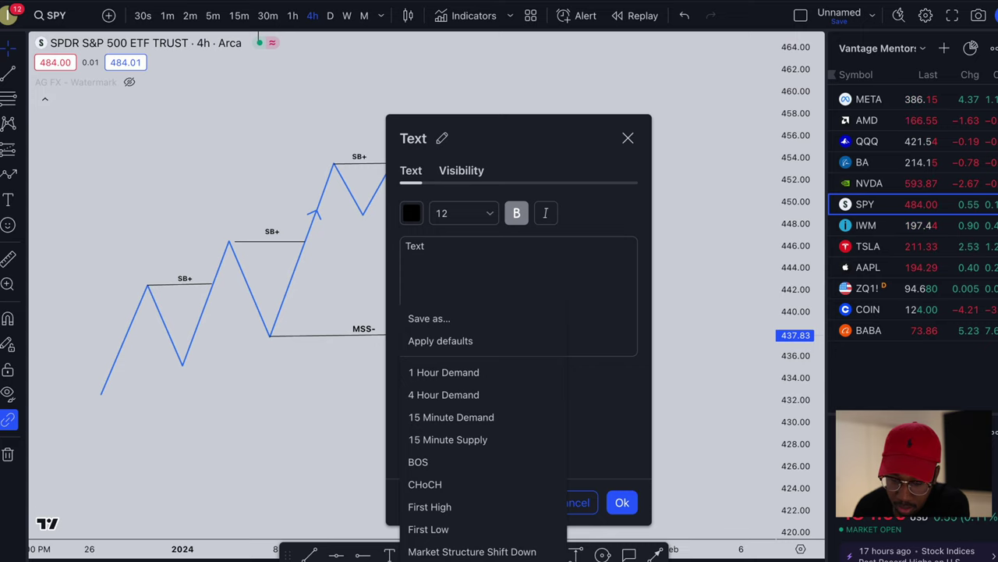
{"action": "left_click", "coordinate": [472, 558]}
{"action": "left_click", "coordinate": [621, 503]}
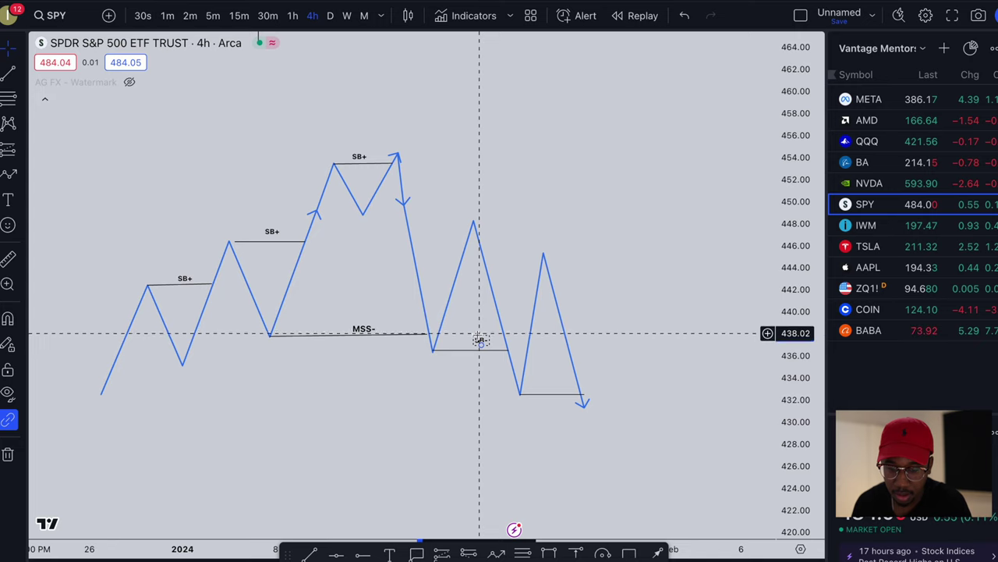
{"action": "key", "text": "super+c"}
{"action": "key", "text": "super+v"}
{"action": "left_click_drag", "start_coordinate": [483, 312], "coordinate": [554, 386]}
{"action": "left_click", "coordinate": [608, 359]}
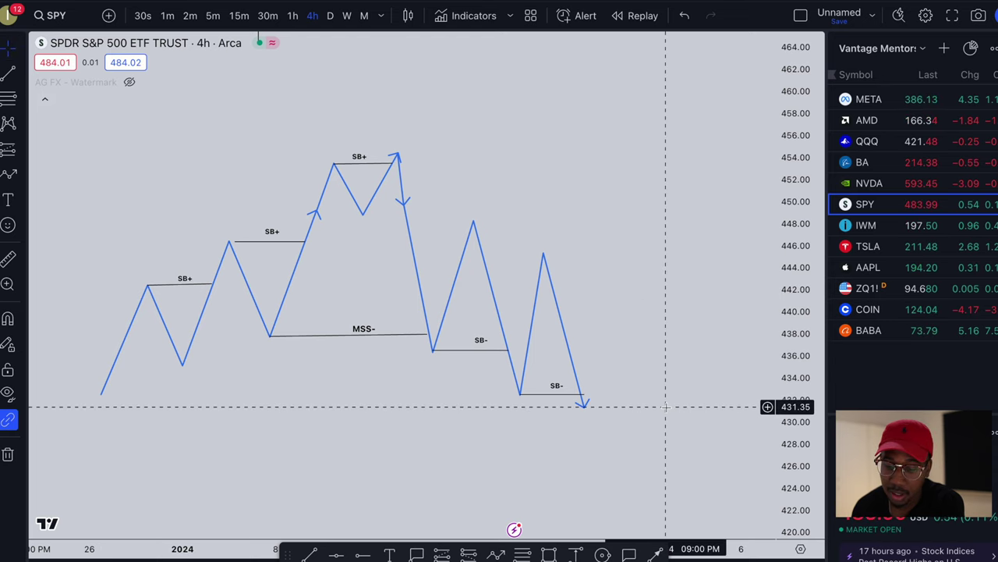
- Draw a rising arrow from the final low to about 455 and mark the last lower high with a line labelled MSS+
{"action": "left_click", "coordinate": [583, 403]}
{"action": "double_click", "coordinate": [646, 146]}
{"action": "left_click", "coordinate": [544, 254]}
{"action": "left_click", "coordinate": [621, 254]}
{"action": "left_click", "coordinate": [440, 506]}
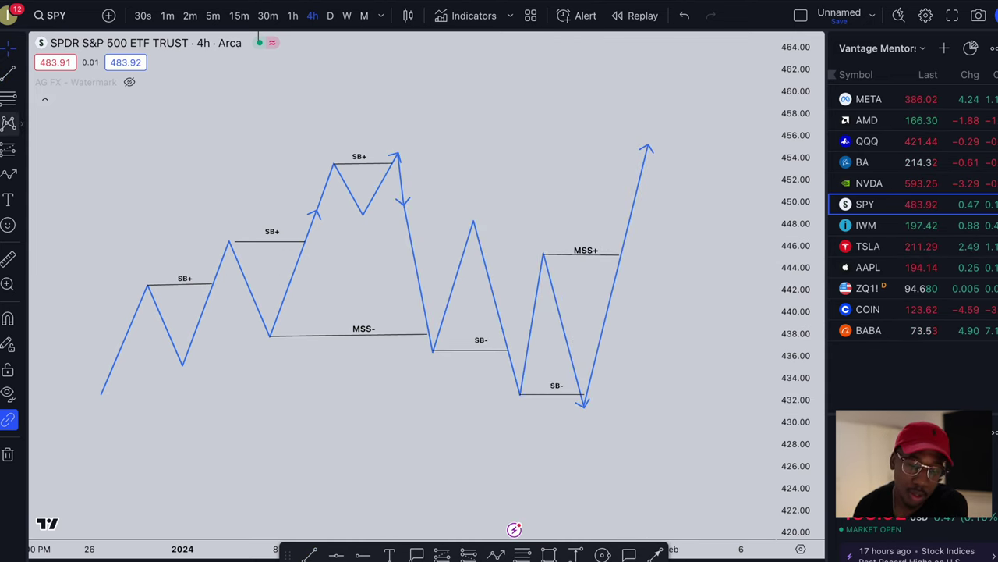
- Draw blue rectangle zones over the rising path's three higher lows and beside the final low, the last spanning about 434.2 to 431.9
{"action": "left_click", "coordinate": [549, 554]}
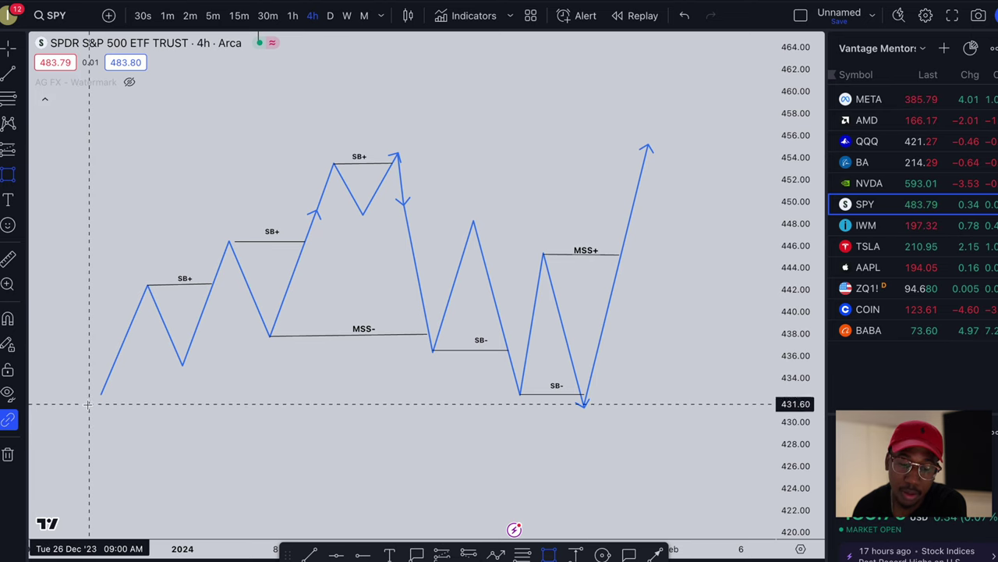
{"action": "left_click_drag", "start_coordinate": [170, 348], "coordinate": [269, 369]}
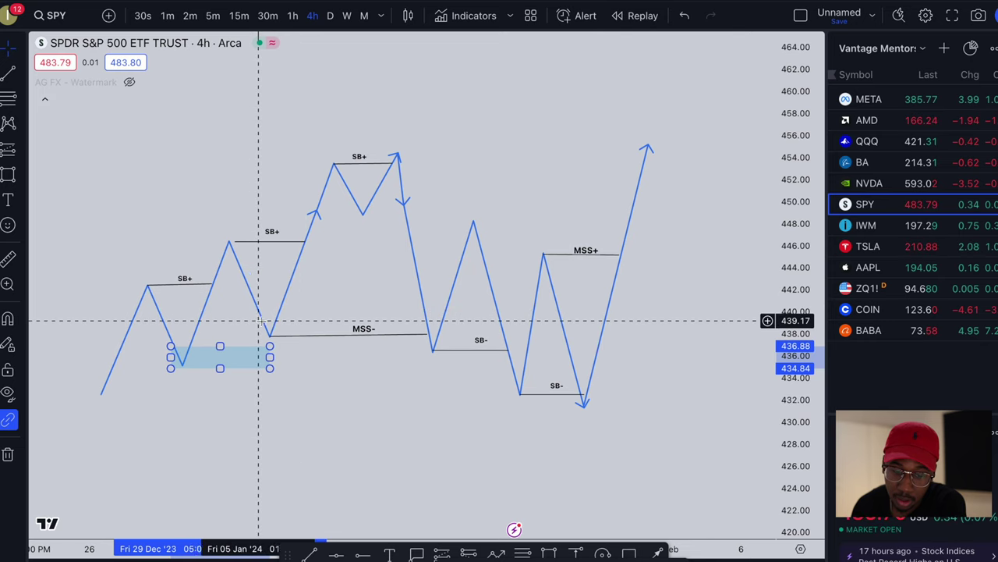
{"action": "key", "text": "alt+shift+r"}
{"action": "mouse_move", "coordinate": [269, 313]}
{"action": "left_mouse_down"}
{"action": "mouse_move", "coordinate": [269, 328]}
{"action": "mouse_move", "coordinate": [398, 328]}
{"action": "left_mouse_up"}
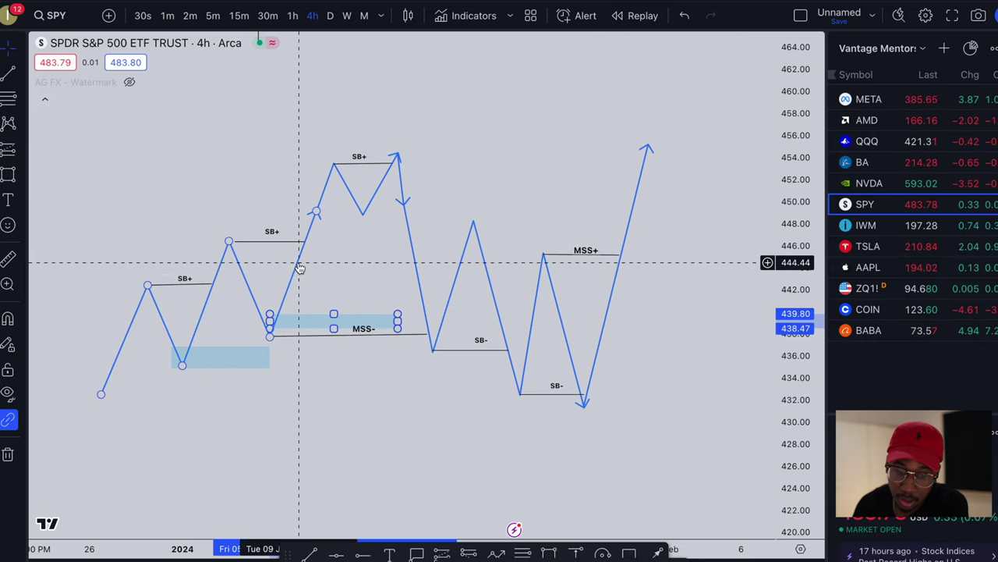
{"action": "left_click", "coordinate": [9, 177]}
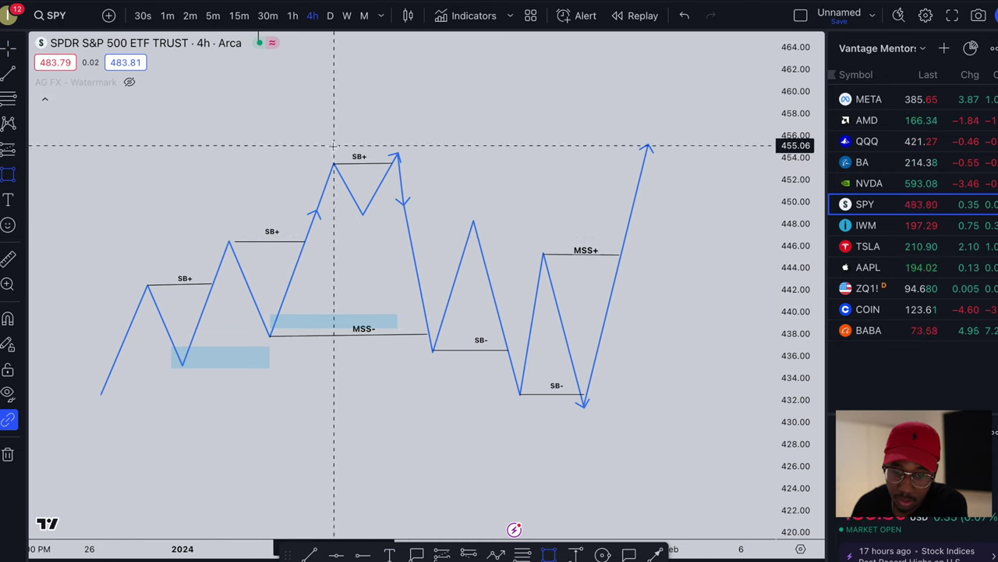
{"action": "left_click_drag", "start_coordinate": [357, 200], "coordinate": [398, 215]}
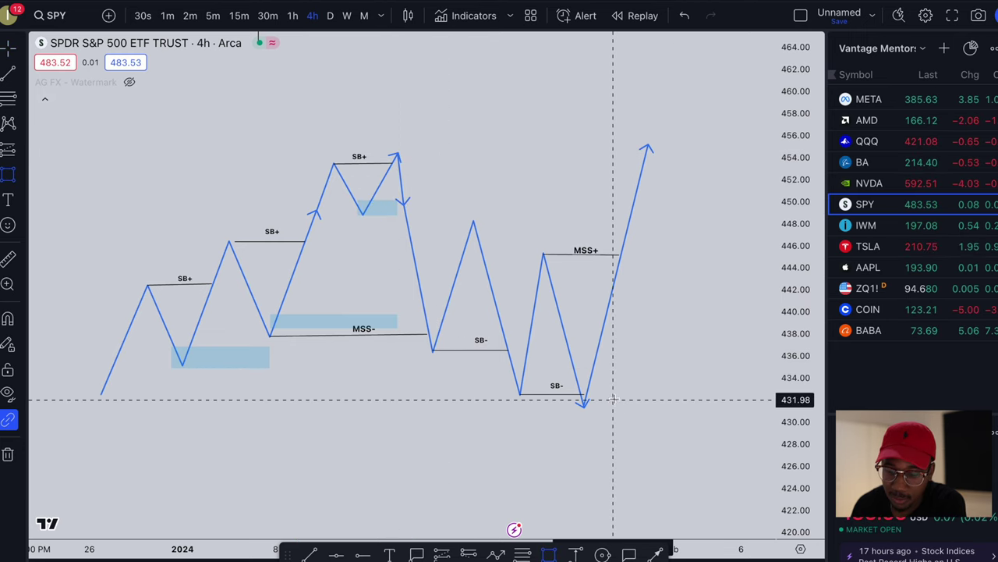
{"action": "left_click_drag", "start_coordinate": [578, 375], "coordinate": [712, 399]}
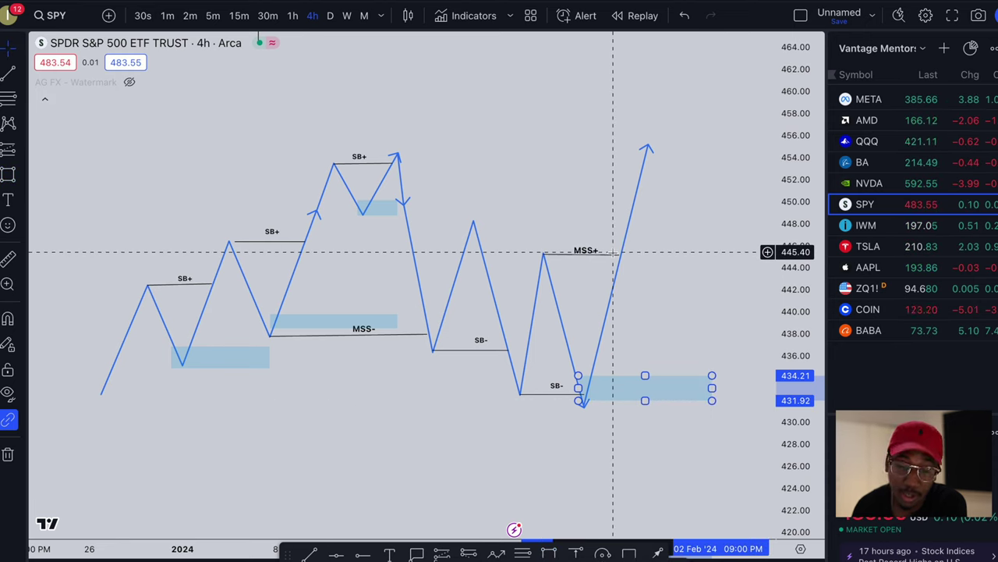
- Draw a rectangle zone extending from the highest peak, from about 453.4 down to 451.2, and recolour it red
{"action": "left_click", "coordinate": [10, 176]}
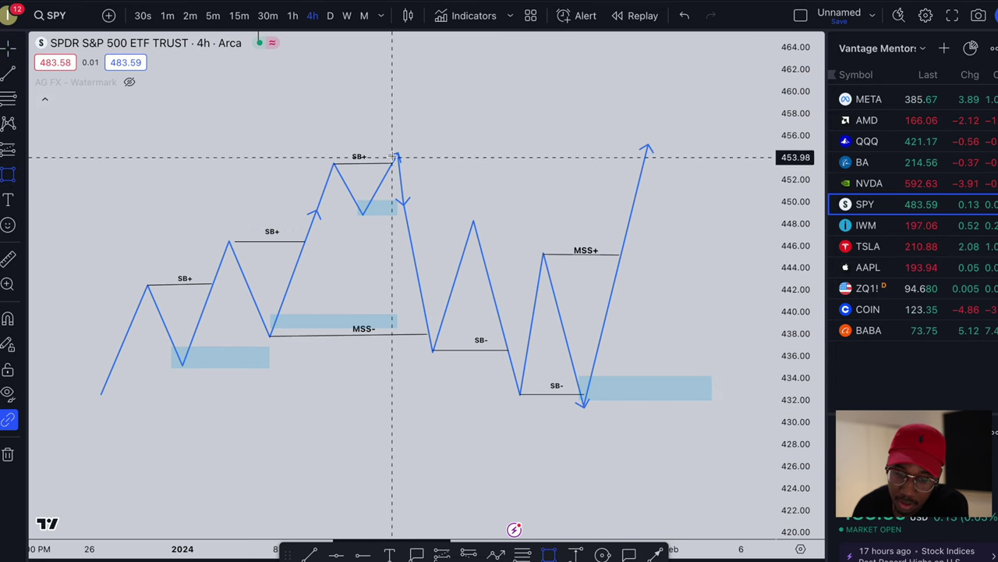
{"action": "mouse_move", "coordinate": [393, 163]}
{"action": "left_mouse_down"}
{"action": "mouse_move", "coordinate": [426, 189]}
{"action": "mouse_move", "coordinate": [525, 189]}
{"action": "left_mouse_up"}
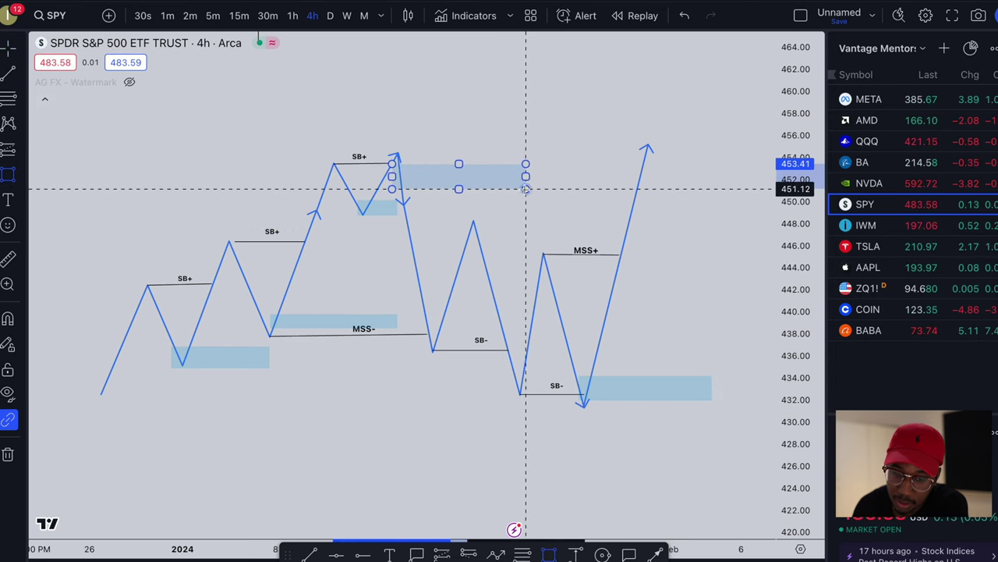
{"action": "left_click", "coordinate": [544, 188]}
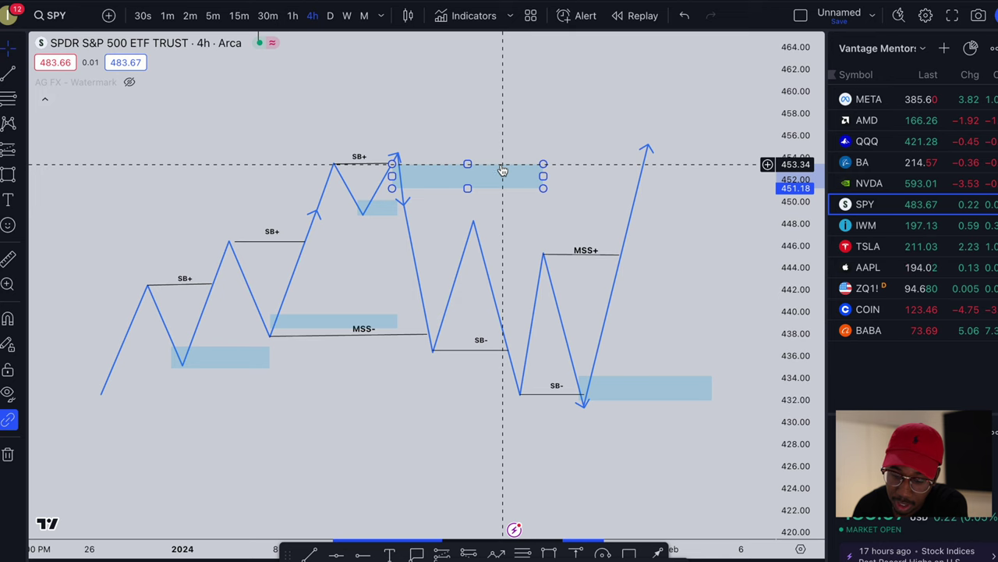
{"action": "left_click", "coordinate": [520, 558]}
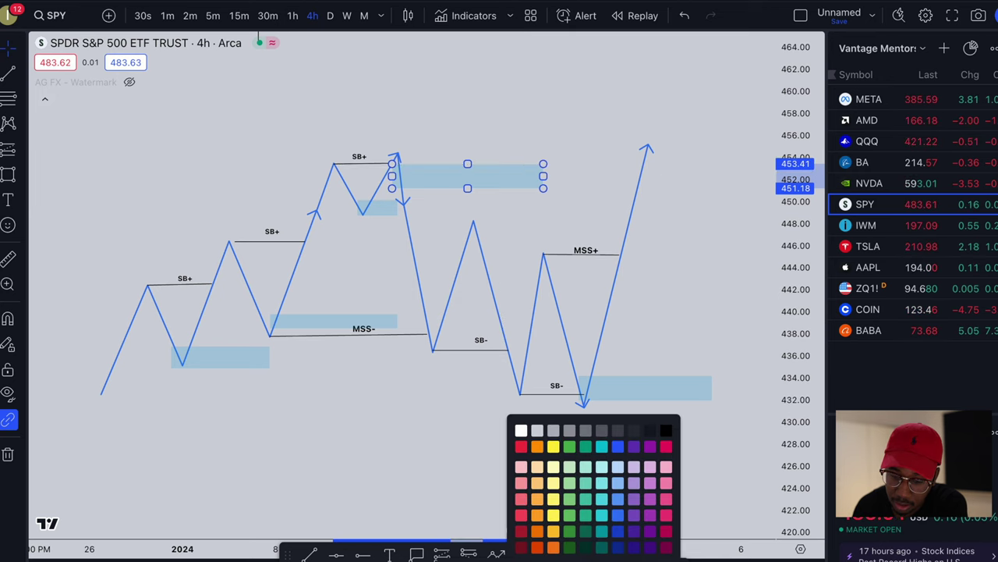
{"action": "left_click", "coordinate": [519, 445]}
- Draw red rectangle zones at the falling path's two lower highs, spanning about 448.5 to 446.7 and 445.3 to 443.7
{"action": "left_click", "coordinate": [8, 173]}
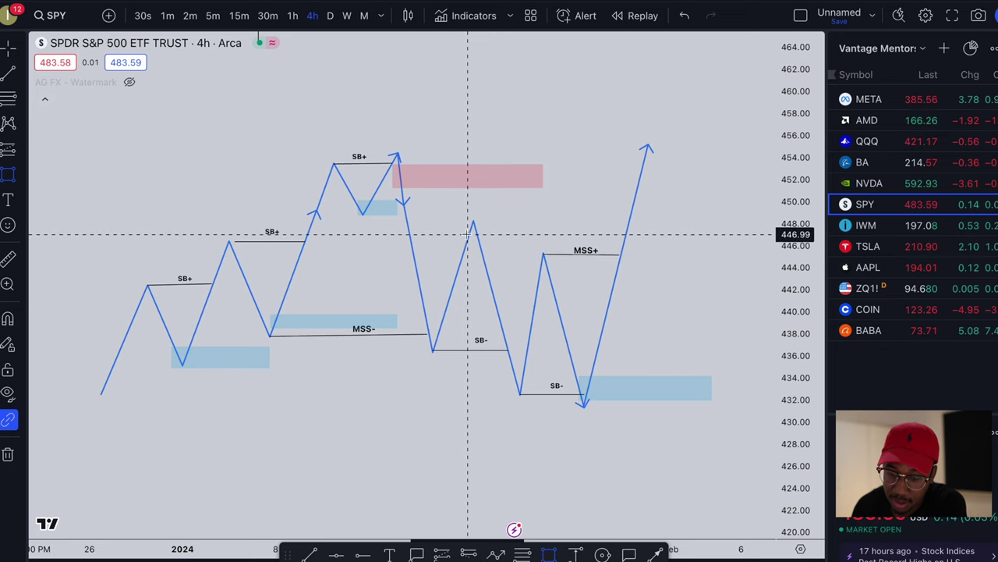
{"action": "left_click_drag", "start_coordinate": [469, 220], "coordinate": [578, 238]}
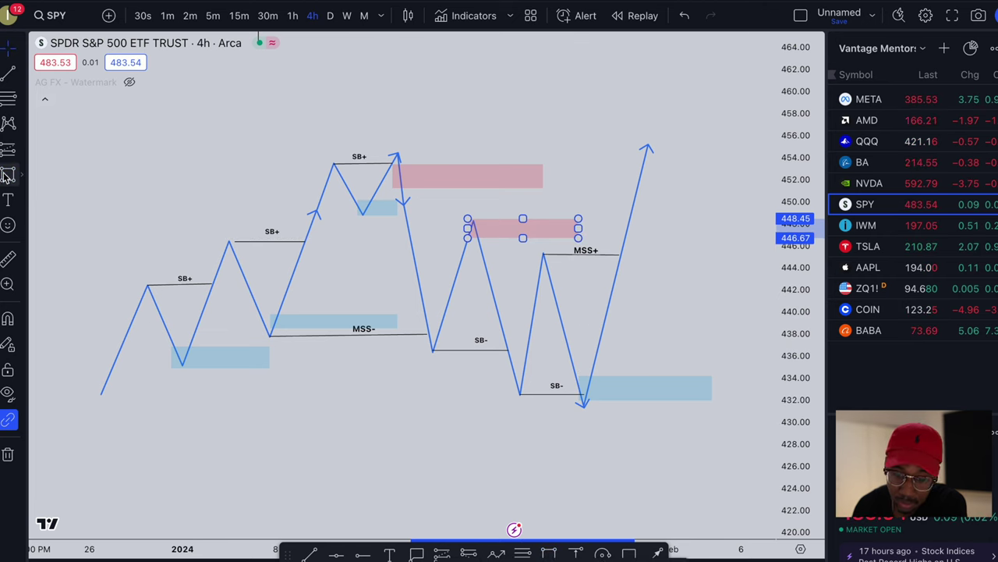
{"action": "key", "text": "alt+shift+r"}
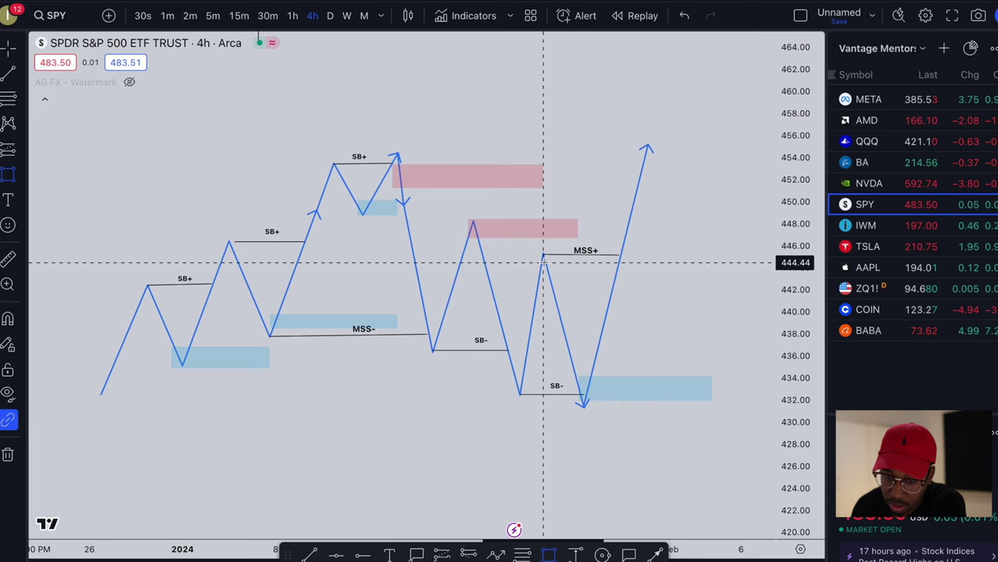
{"action": "left_click_drag", "start_coordinate": [543, 254], "coordinate": [642, 270]}
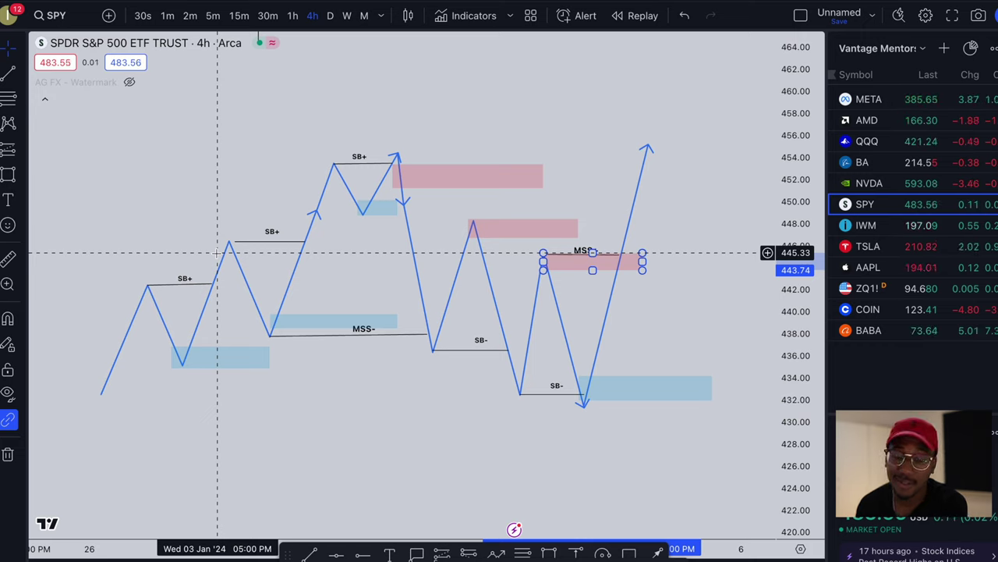
- Draw a rectangle zone on the real SPY candles over the mid-January pullback low, from about 473.2 to 471.1, extending past the latest candle
{"action": "mouse_move", "coordinate": [393, 67]}
{"action": "left_mouse_down"}
{"action": "mouse_move", "coordinate": [401, 86]}
{"action": "mouse_move", "coordinate": [374, 452]}
{"action": "mouse_move", "coordinate": [528, 468]}
{"action": "mouse_move", "coordinate": [617, 437]}
{"action": "mouse_move", "coordinate": [257, 417]}
{"action": "mouse_move", "coordinate": [109, 366]}
{"action": "left_mouse_up"}
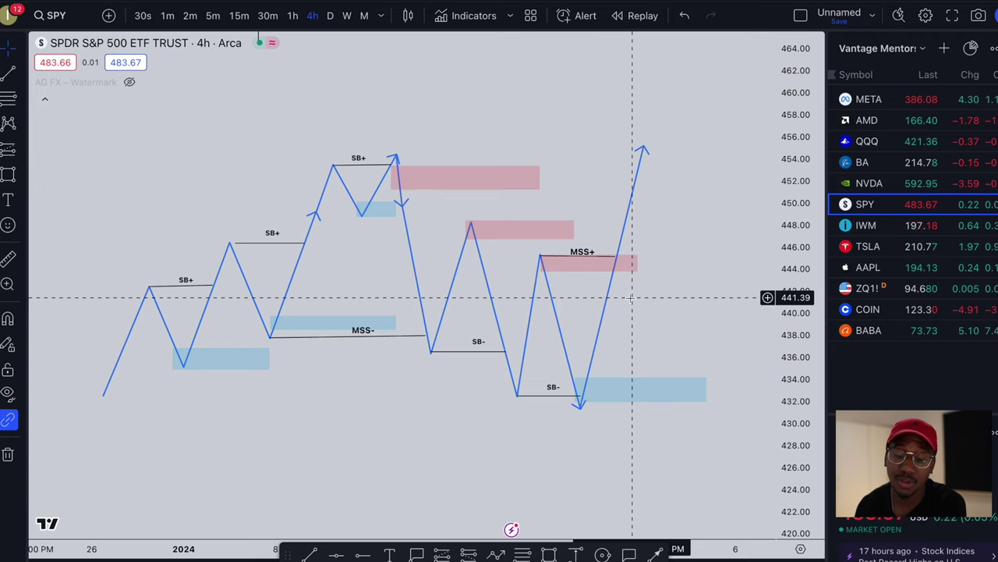
{"action": "left_click_drag", "start_coordinate": [536, 116], "coordinate": [590, 365]}
{"action": "left_click_drag", "start_coordinate": [464, 301], "coordinate": [546, 393]}
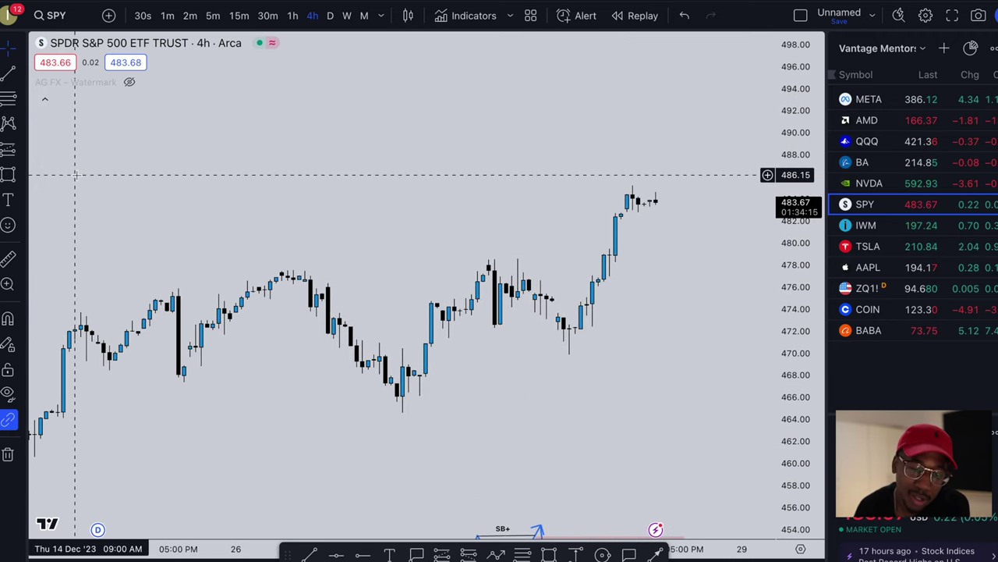
{"action": "left_click", "coordinate": [7, 175]}
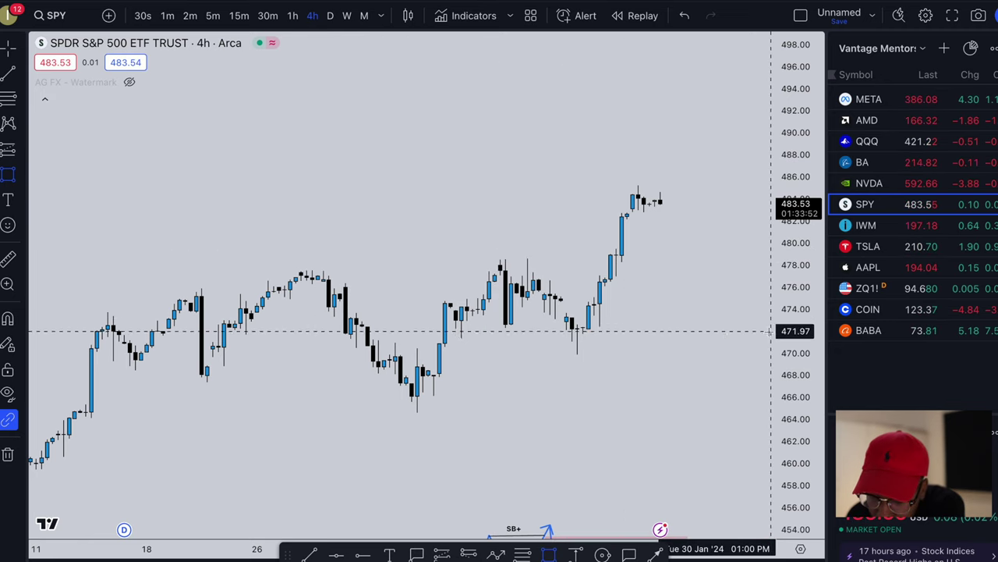
{"action": "left_click_drag", "start_coordinate": [791, 329], "coordinate": [772, 167]}
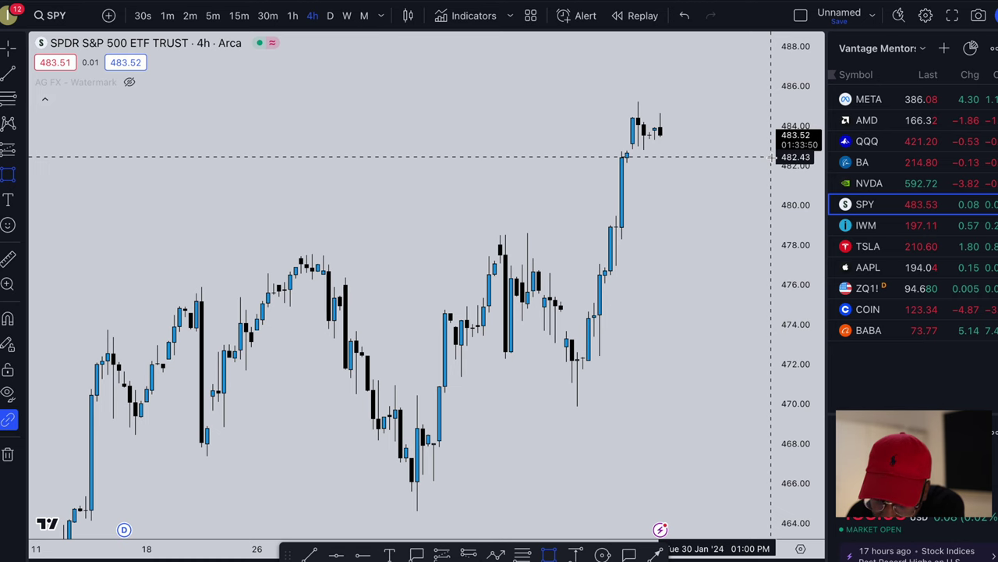
{"action": "scroll", "coordinate": [686, 310], "scroll_direction": "up", "scroll_amount": 2}
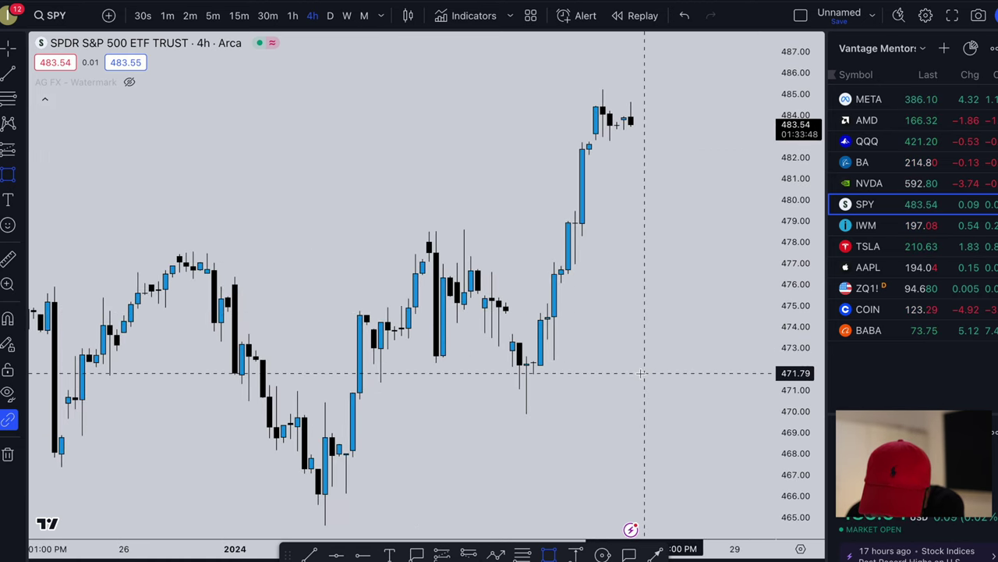
{"action": "scroll", "coordinate": [539, 365], "scroll_direction": "right", "scroll_amount": 3}
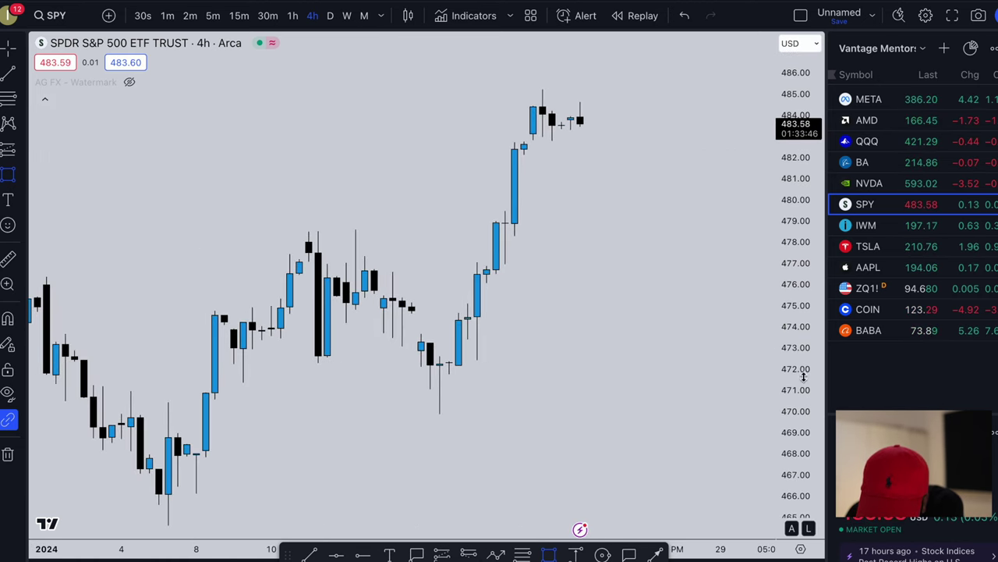
{"action": "left_click_drag", "start_coordinate": [802, 375], "coordinate": [789, 63]}
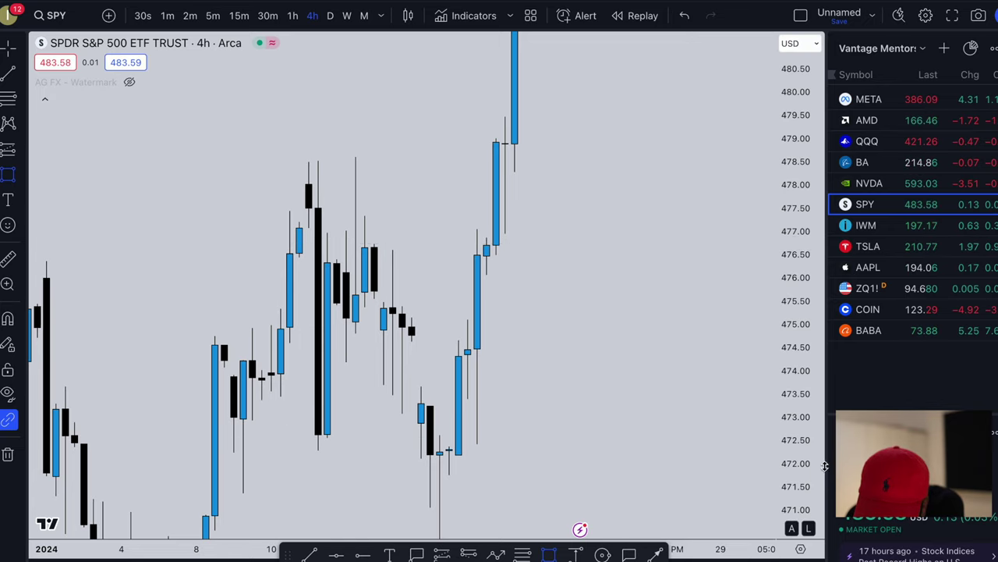
{"action": "left_click_drag", "start_coordinate": [791, 468], "coordinate": [811, 341]}
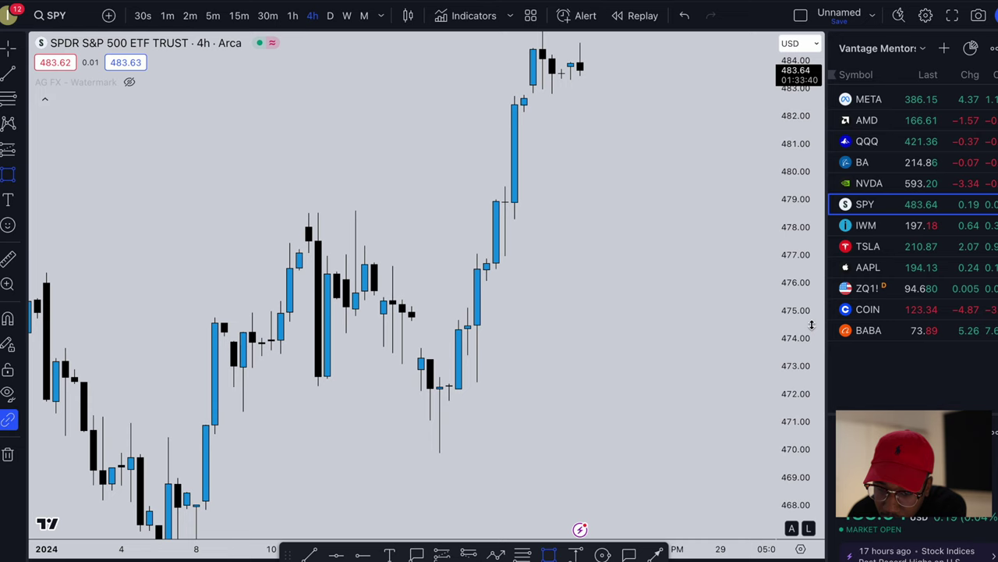
{"action": "left_click_drag", "start_coordinate": [807, 297], "coordinate": [808, 360]}
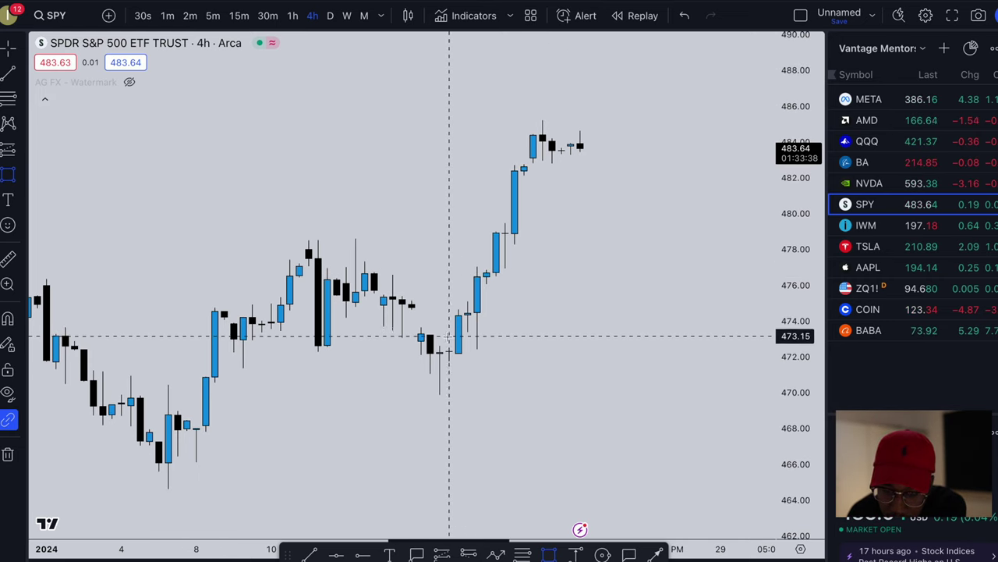
{"action": "mouse_move", "coordinate": [421, 336]}
{"action": "left_mouse_down"}
{"action": "mouse_move", "coordinate": [550, 372]}
{"action": "mouse_move", "coordinate": [711, 374]}
{"action": "left_mouse_up"}
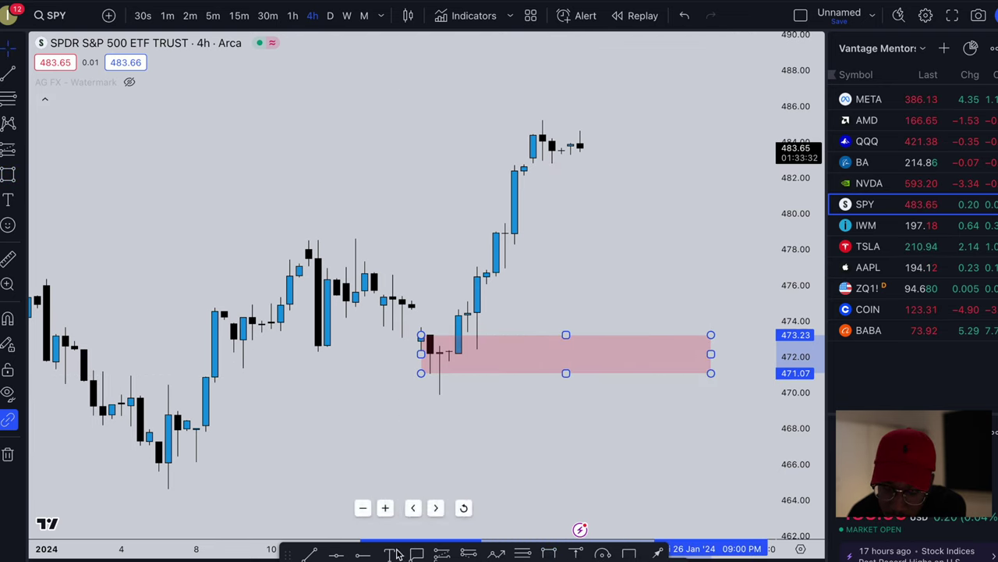
- Recolour the rectangle zone at the mid-January low cyan and deselect it
{"action": "left_click", "coordinate": [521, 559]}
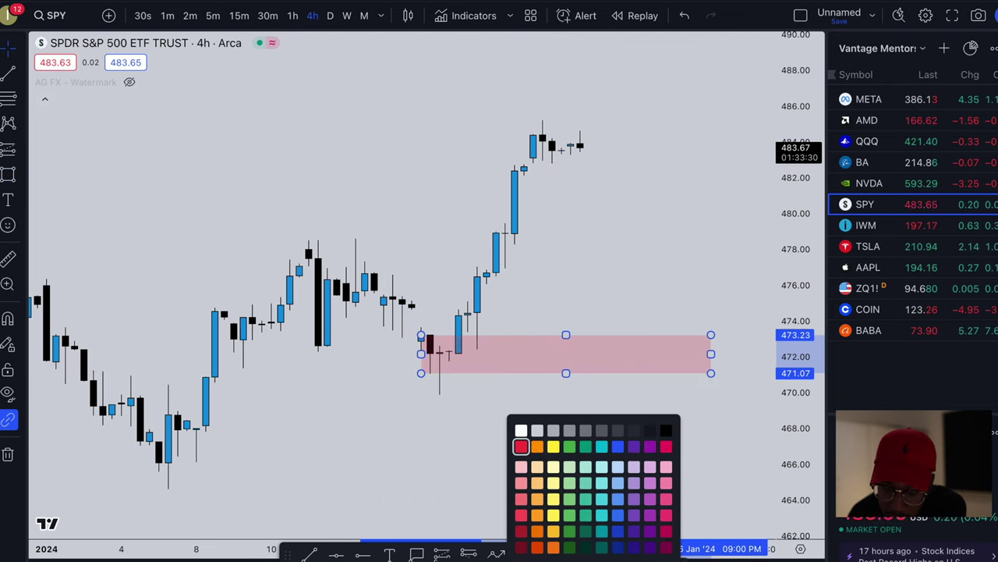
{"action": "left_click", "coordinate": [601, 445]}
{"action": "left_click", "coordinate": [356, 440]}
- Draw a second rectangle zone from the 5 January low, spanning about 468.9 to 466.4 and reaching beyond the latest candle
{"action": "left_click_drag", "start_coordinate": [356, 437], "coordinate": [564, 393]}
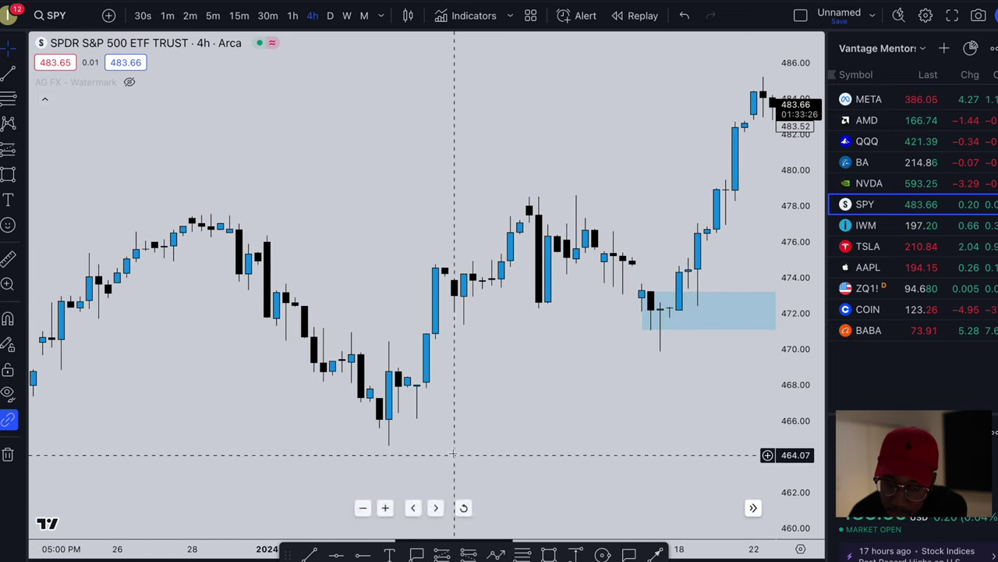
{"action": "scroll", "coordinate": [416, 273], "scroll_direction": "down", "scroll_amount": 2}
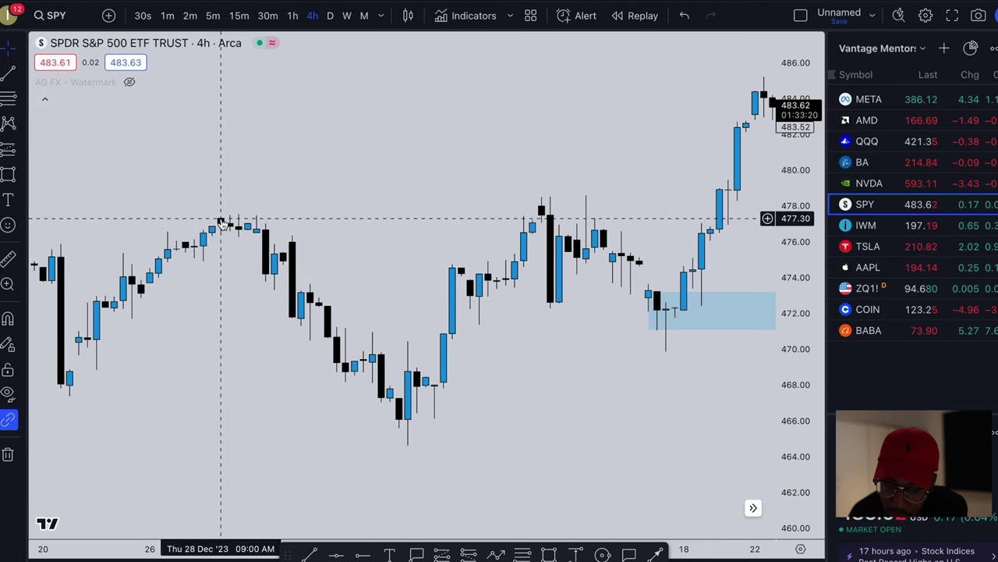
{"action": "scroll", "coordinate": [421, 294], "scroll_direction": "down", "scroll_amount": 4}
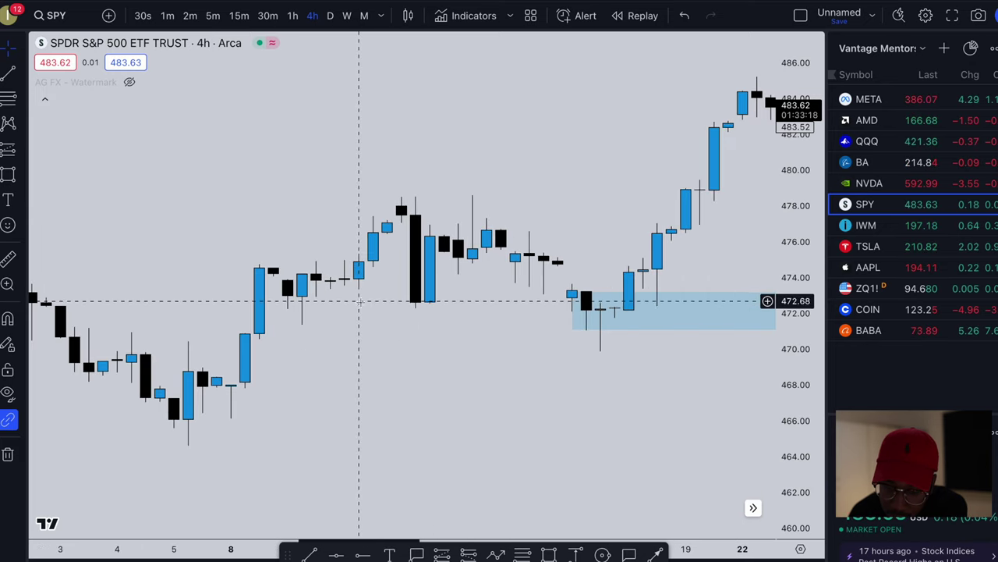
{"action": "scroll", "coordinate": [602, 332], "scroll_direction": "down", "scroll_amount": 3}
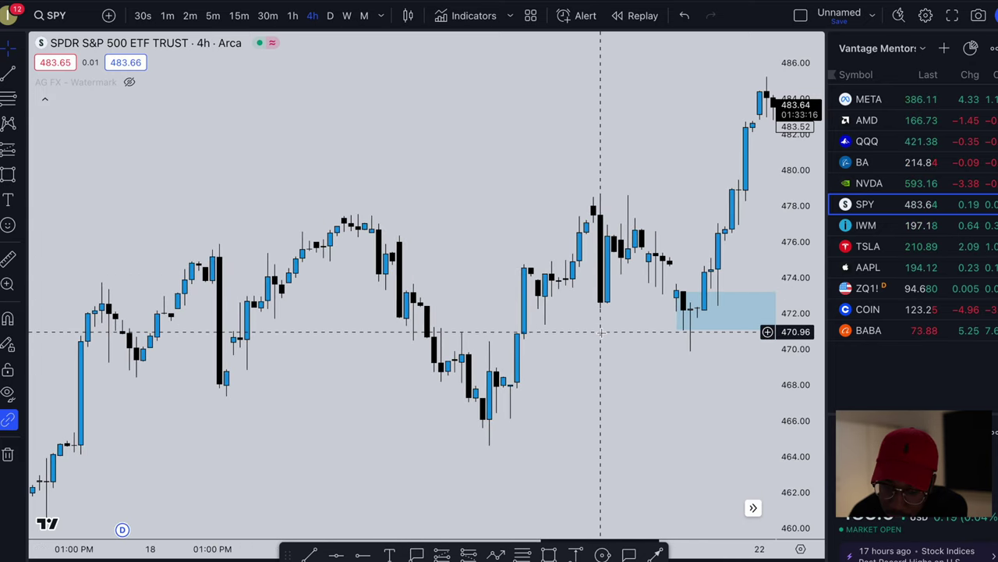
{"action": "left_click_drag", "start_coordinate": [630, 344], "coordinate": [341, 337]}
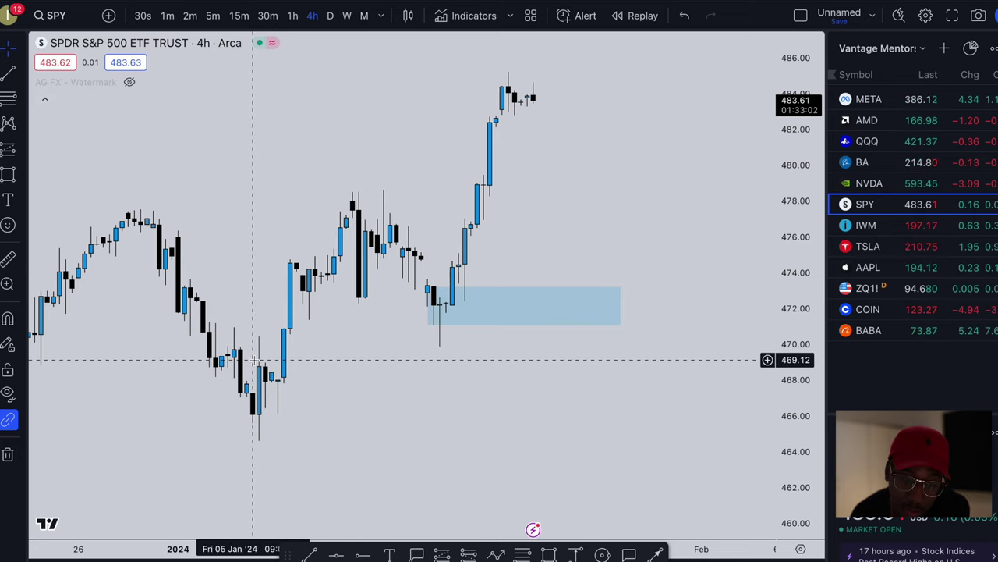
{"action": "left_click", "coordinate": [7, 174]}
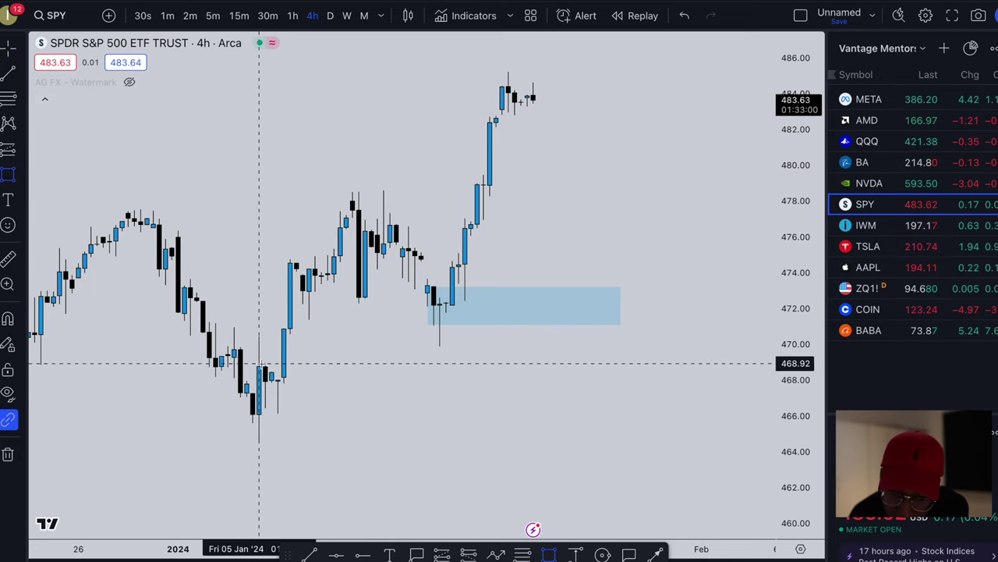
{"action": "mouse_move", "coordinate": [259, 363]}
{"action": "left_mouse_down"}
{"action": "mouse_move", "coordinate": [314, 422]}
{"action": "mouse_move", "coordinate": [639, 408]}
{"action": "left_mouse_up"}
{"action": "left_click", "coordinate": [639, 408]}
{"action": "left_click", "coordinate": [395, 437]}
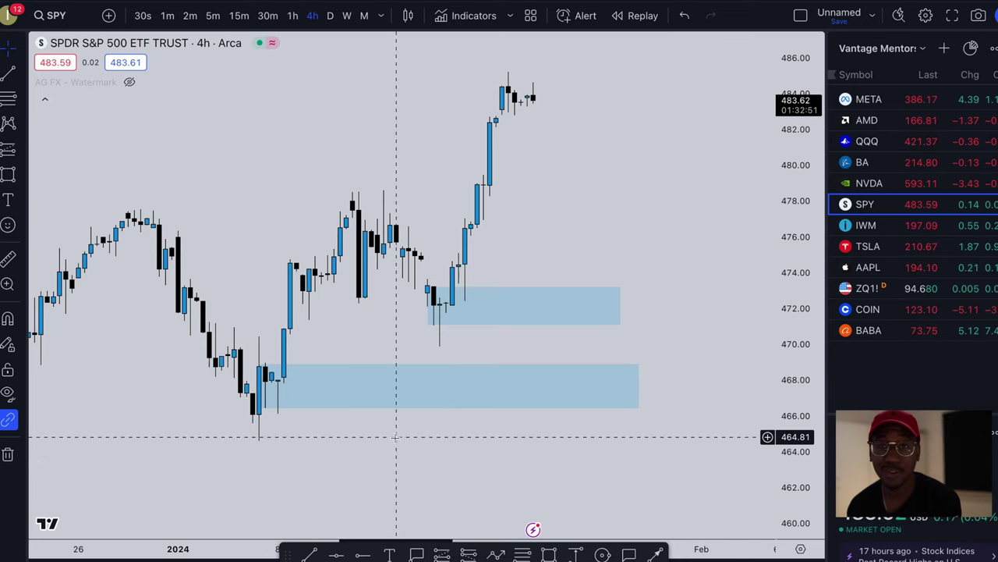
- Draw a falling path arrow from the latest candle at about 483 through the upper zone to about 469.6
{"action": "left_click_drag", "start_coordinate": [396, 436], "coordinate": [331, 443]}
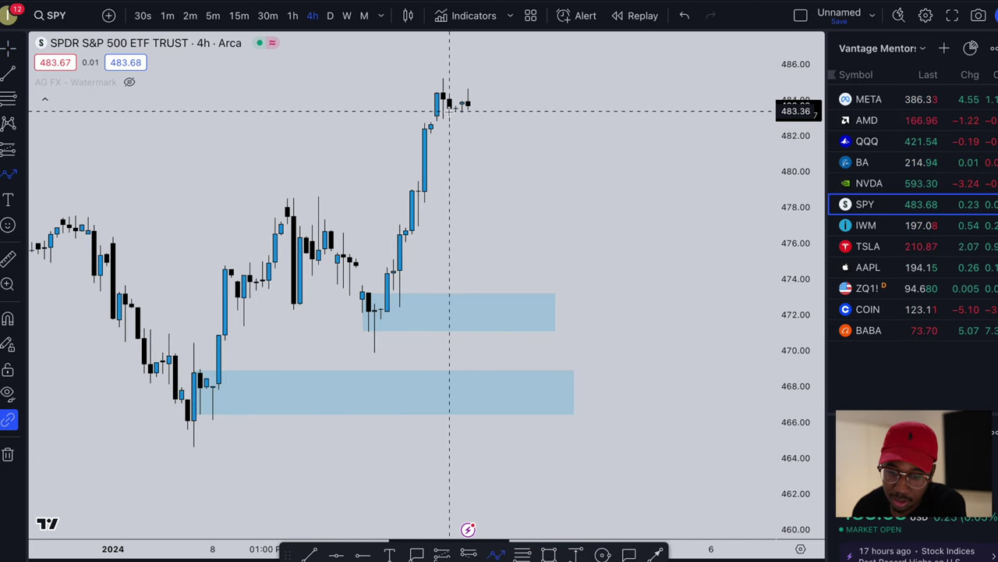
{"action": "left_click", "coordinate": [474, 114]}
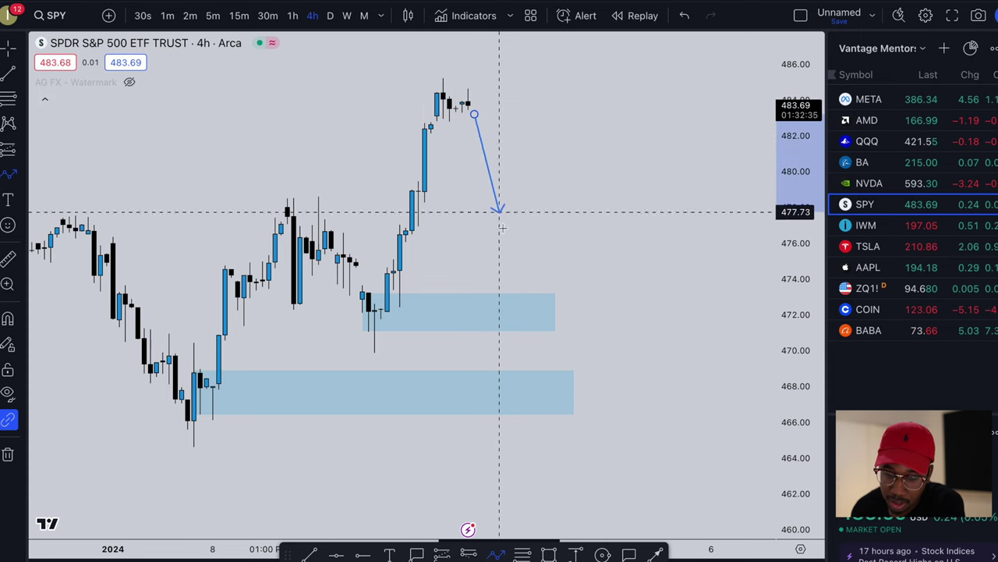
{"action": "left_click", "coordinate": [549, 357]}
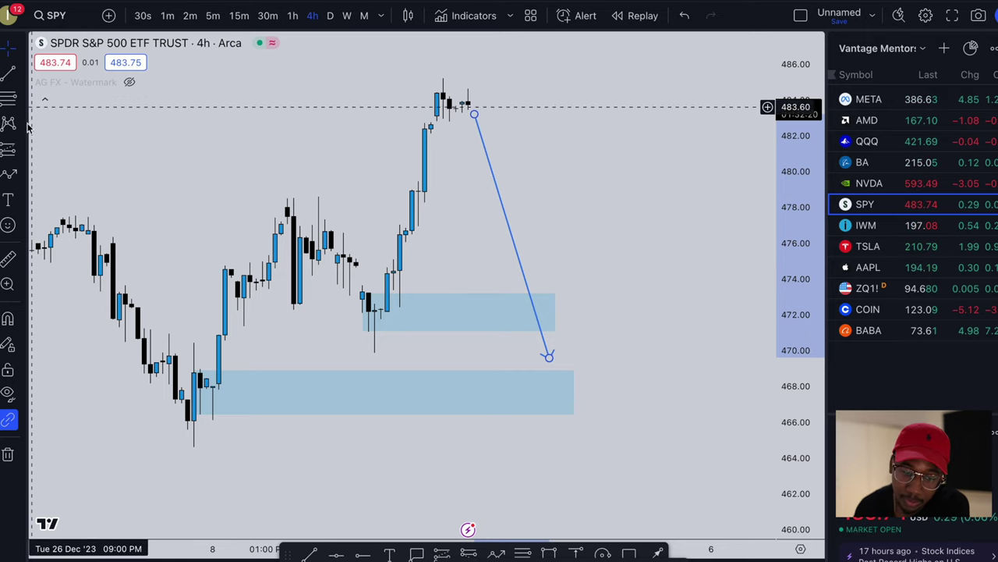
- Draw a thin rectangle zone over the latest candles near the high, from about 483.95 to 483.28, extending well past the last candle
{"action": "left_click", "coordinate": [550, 554]}
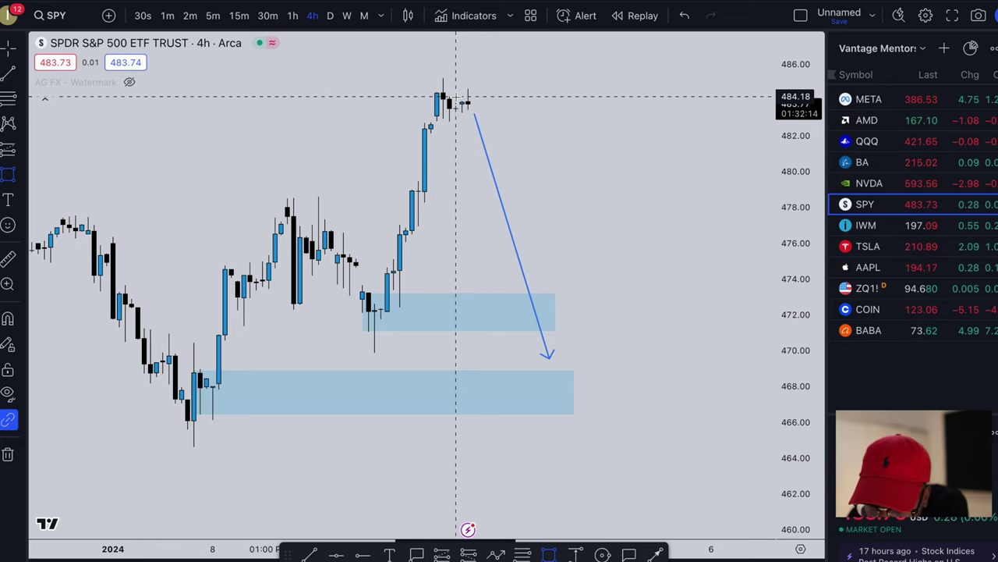
{"action": "left_click_drag", "start_coordinate": [456, 102], "coordinate": [636, 115]}
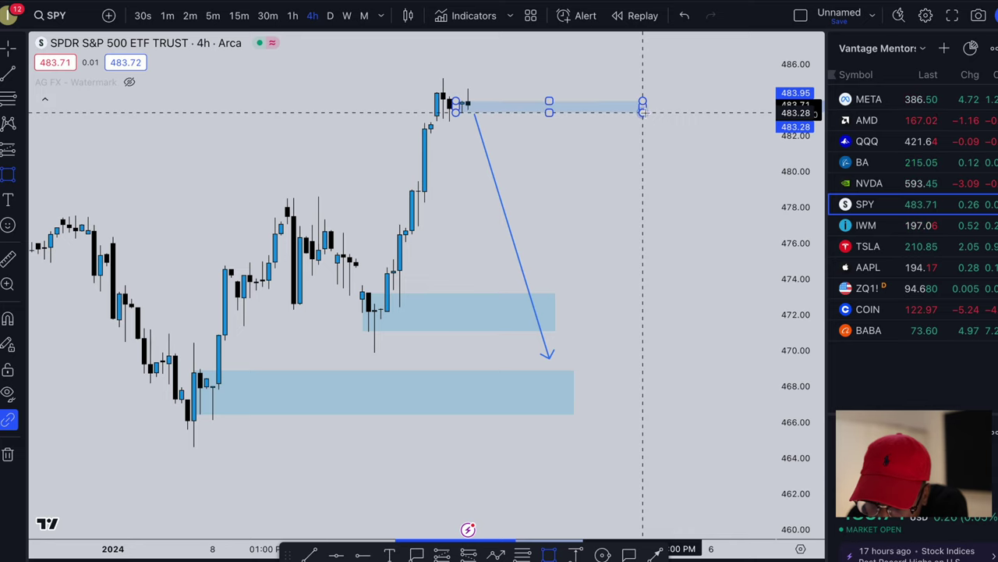
{"action": "left_click", "coordinate": [648, 112]}
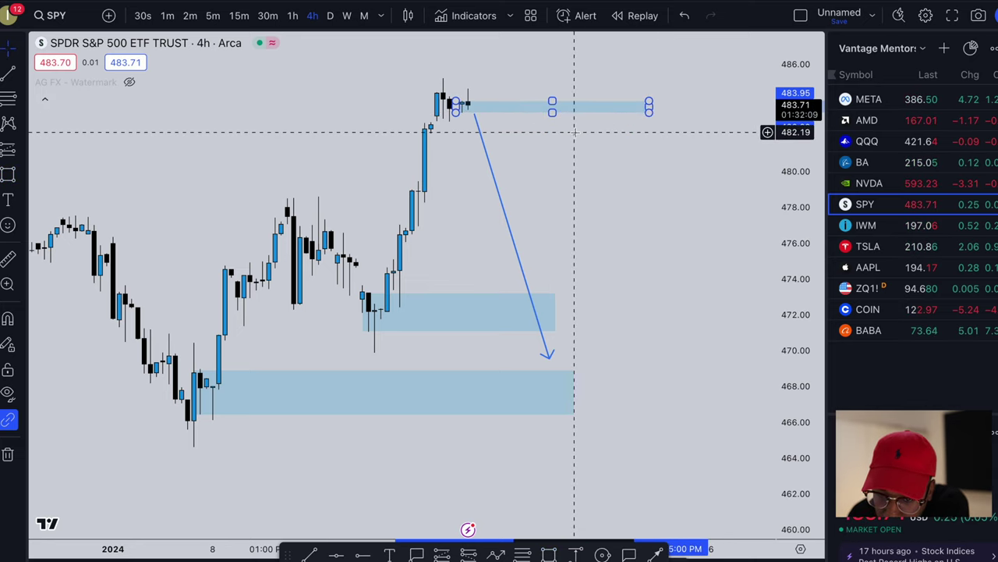
- Recolour the thin rectangle zone at the latest candles red and deselect it
{"action": "left_click", "coordinate": [561, 186]}
{"action": "left_click", "coordinate": [575, 110]}
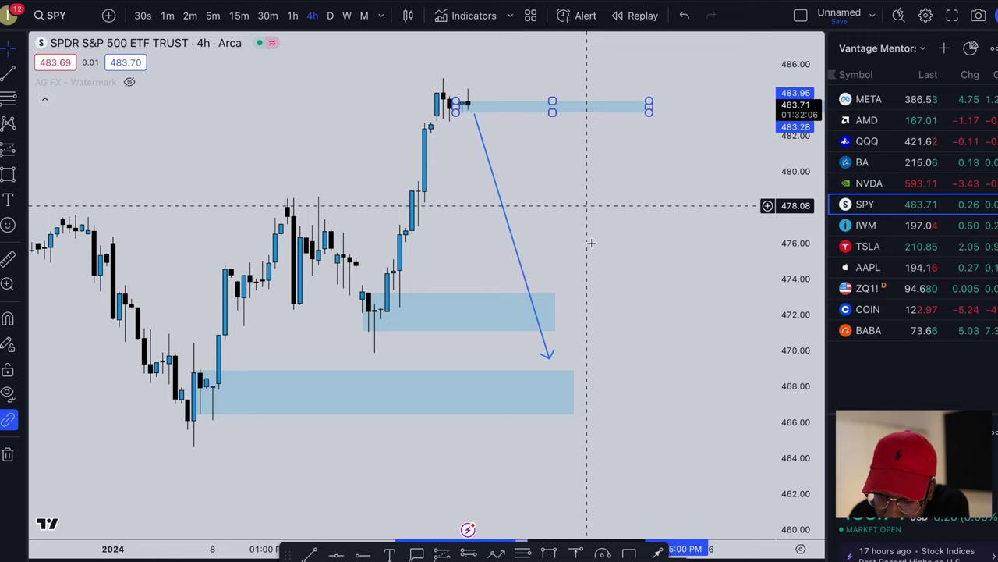
{"action": "left_click", "coordinate": [523, 552]}
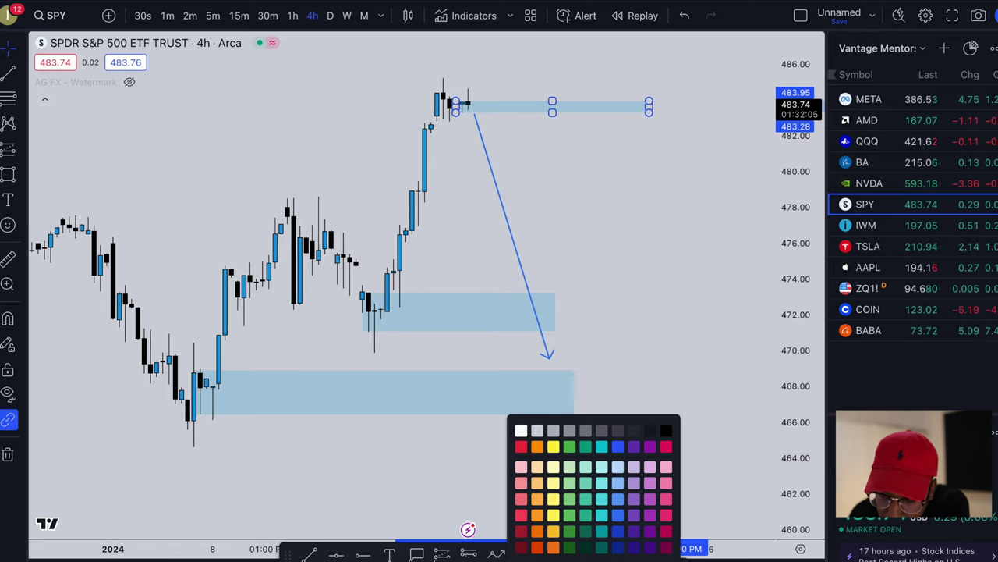
{"action": "left_click", "coordinate": [521, 446]}
{"action": "left_click", "coordinate": [575, 364]}
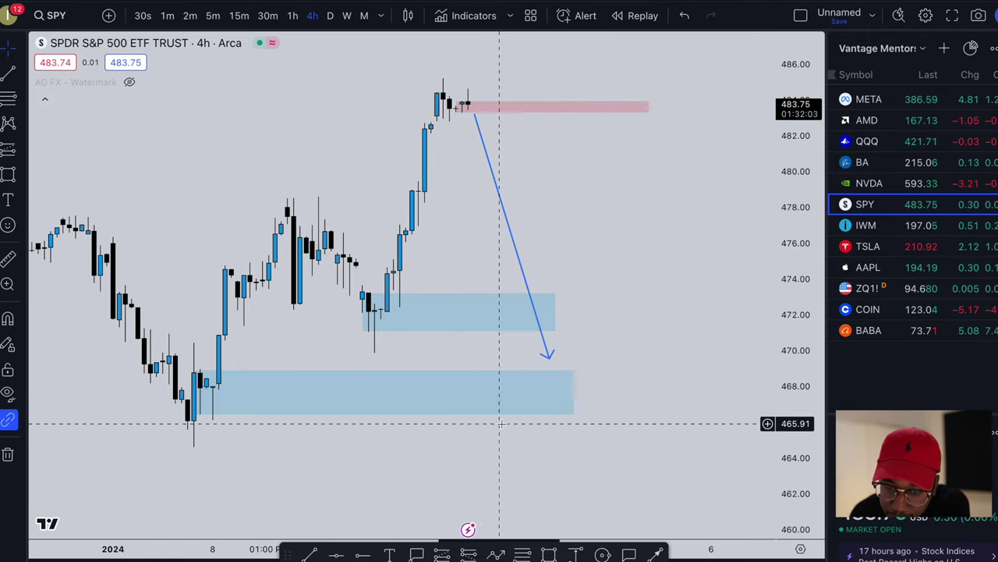
- Draw a red rectangle zone from the late-December swing high, spanning about 477.53 to 476.47 and extending across the January highs
{"action": "scroll", "coordinate": [613, 383], "scroll_direction": "down", "scroll_amount": 2}
{"action": "scroll", "coordinate": [528, 473], "scroll_direction": "down", "scroll_amount": 2}
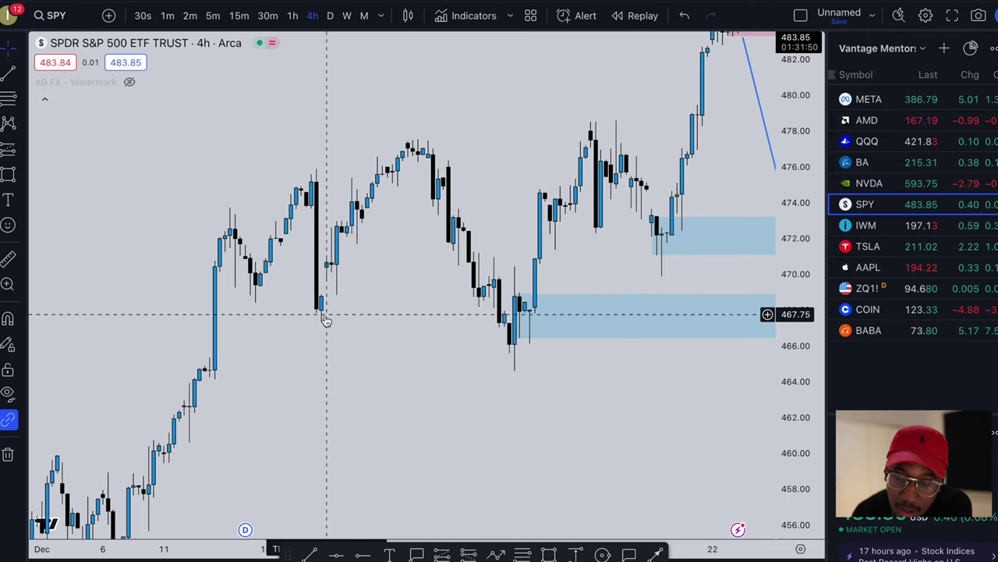
{"action": "left_click", "coordinate": [7, 175]}
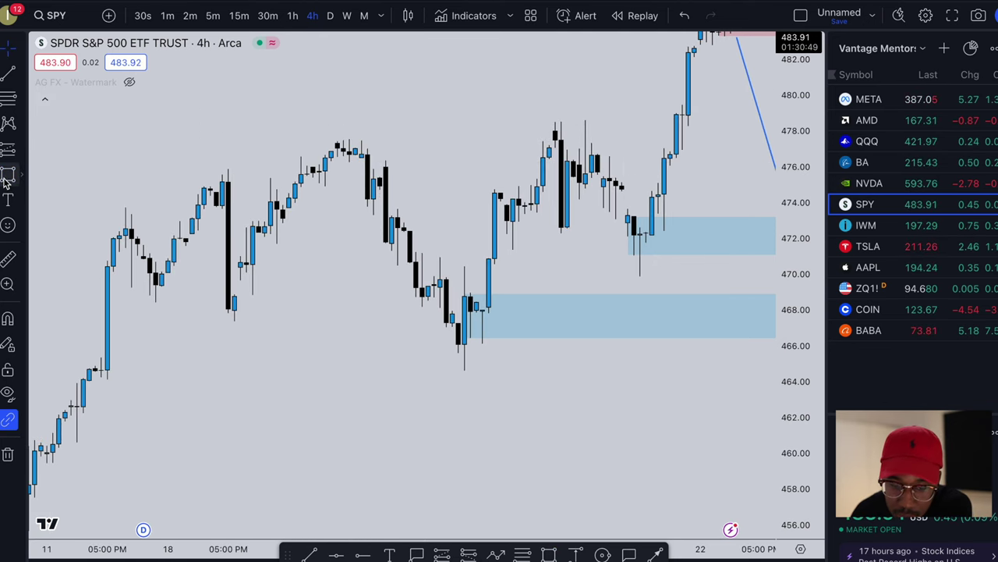
{"action": "left_click", "coordinate": [7, 177]}
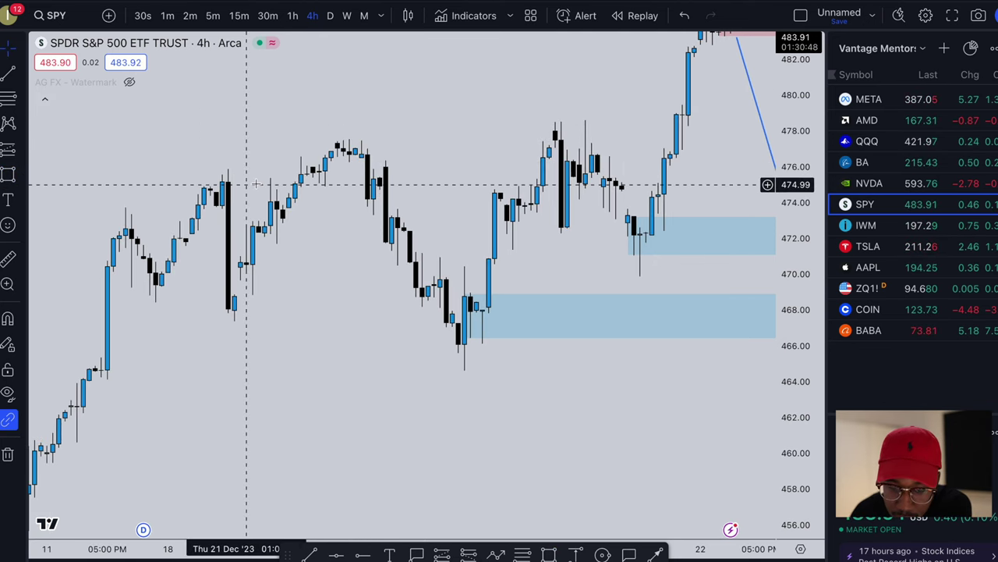
{"action": "left_click", "coordinate": [355, 139]}
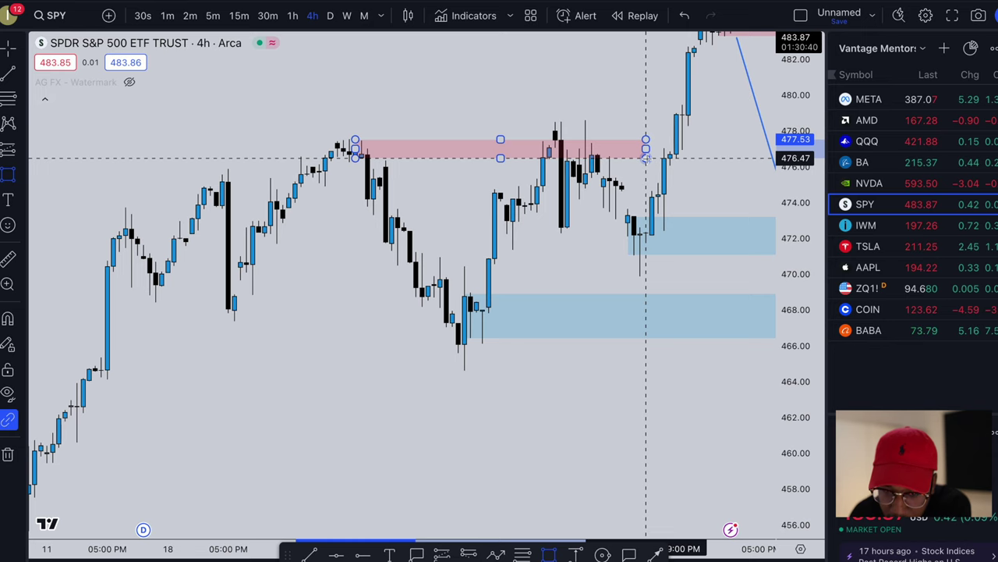
{"action": "left_click", "coordinate": [646, 157]}
{"action": "scroll", "coordinate": [382, 282], "scroll_direction": "down", "scroll_amount": 2}
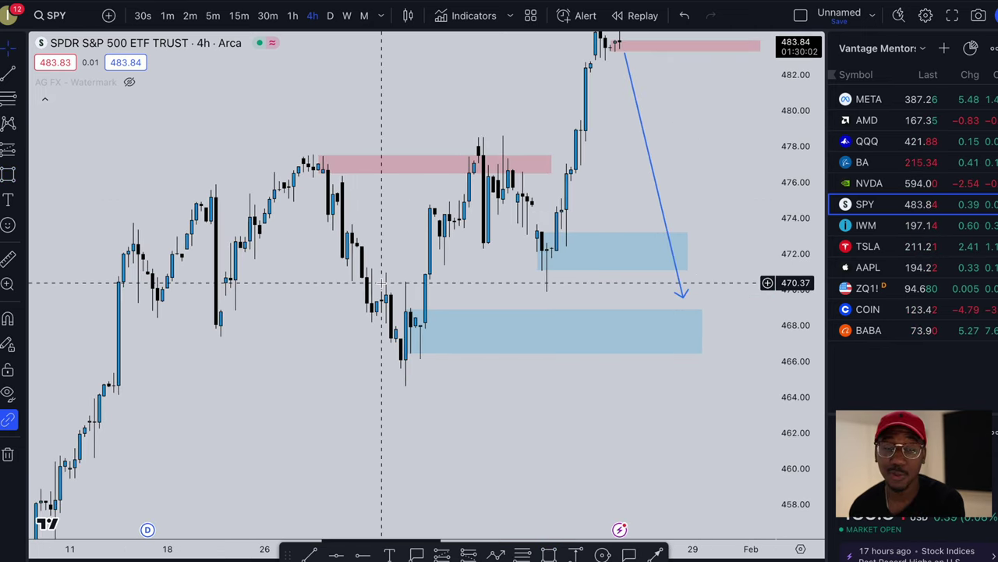